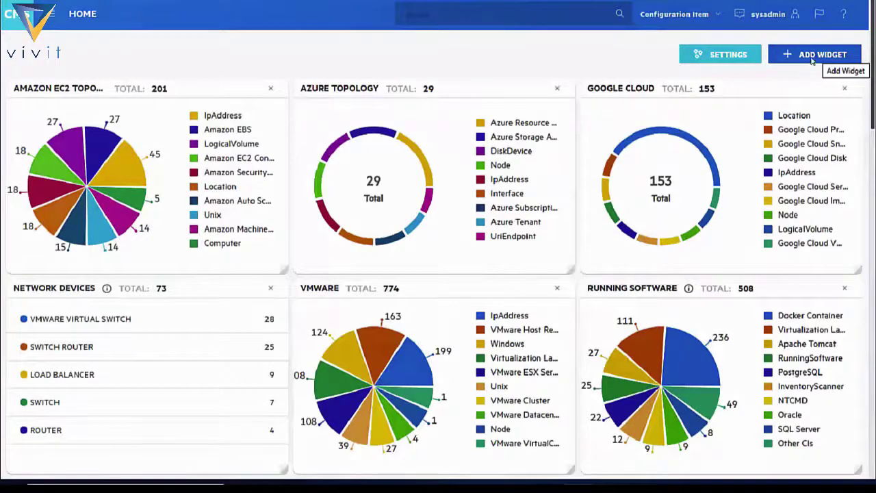
Step: Add a Report widget titled 'POS Service' that shows the Point Of Sale report
{"action": "left_click", "coordinate": [804, 55]}
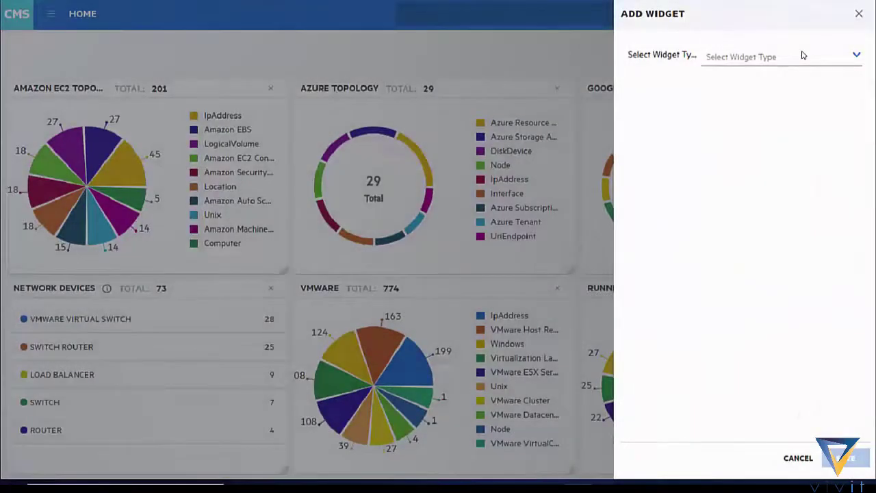
{"action": "key", "text": "Escape"}
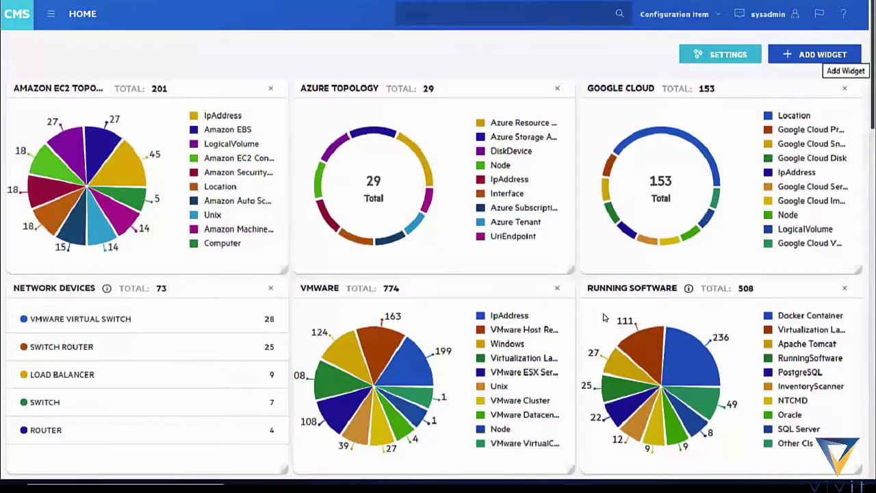
{"action": "left_click", "coordinate": [846, 59]}
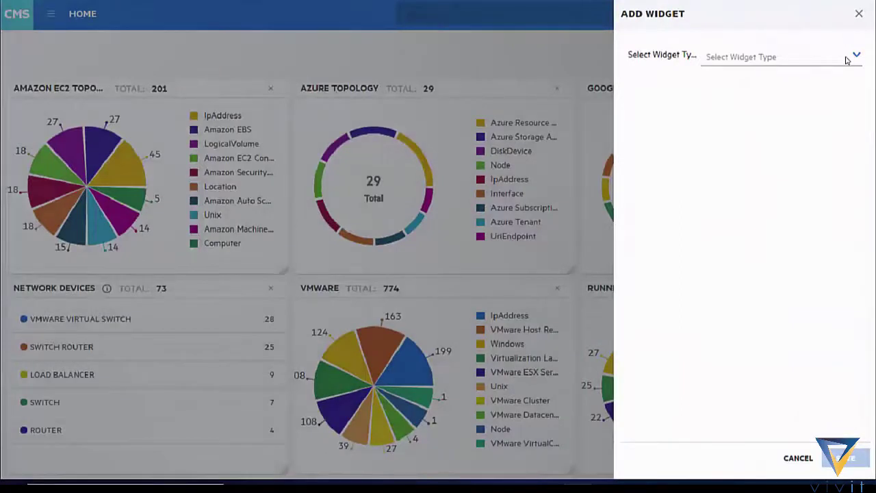
{"action": "left_click", "coordinate": [846, 58]}
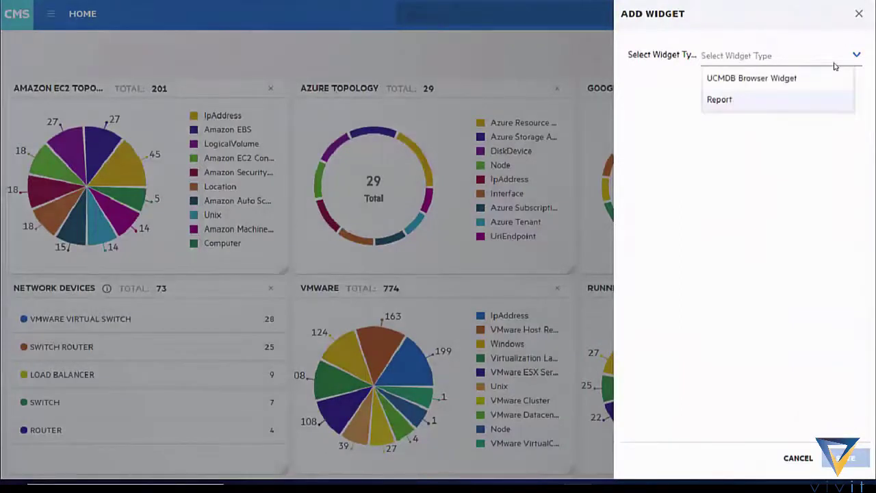
{"action": "left_click", "coordinate": [789, 103]}
{"action": "left_click", "coordinate": [795, 150]}
{"action": "type", "text": "POS Service"}
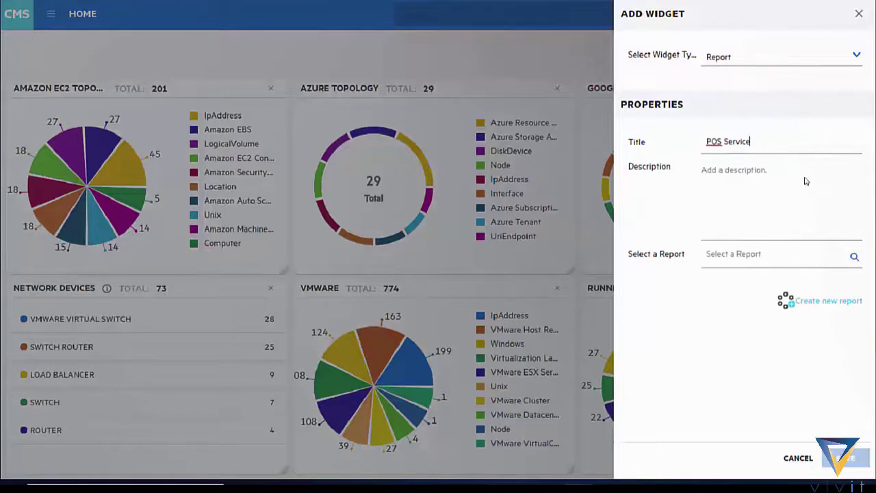
{"action": "left_click", "coordinate": [814, 245]}
{"action": "type", "text": "Point Of Sale"}
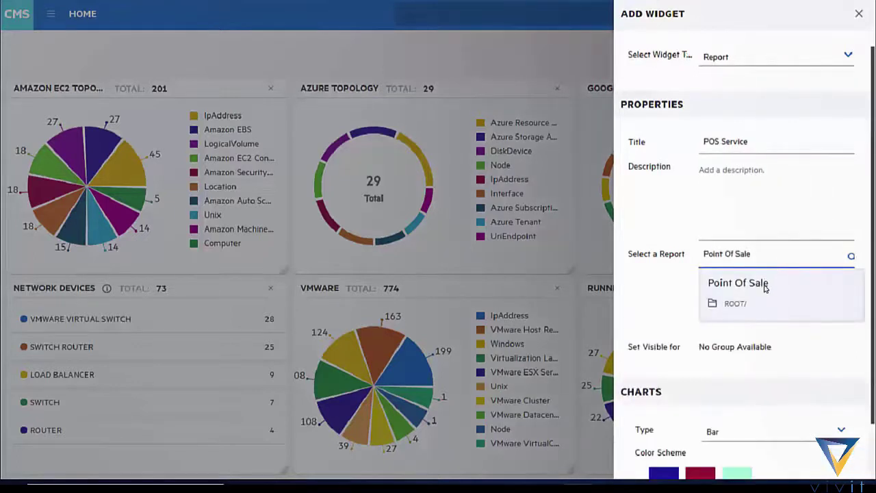
{"action": "left_click", "coordinate": [765, 288]}
{"action": "left_click", "coordinate": [821, 453]}
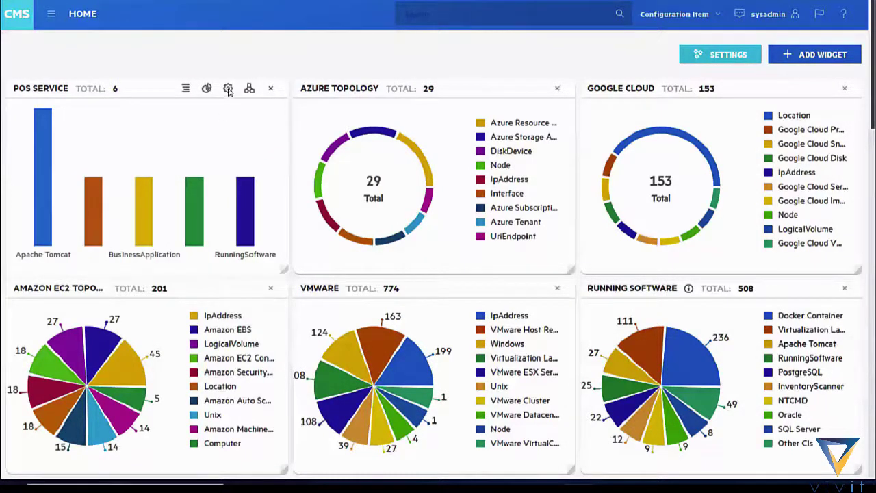
Step: Open the POS Service topology map and toggle its items between text and map views
{"action": "left_click", "coordinate": [250, 90]}
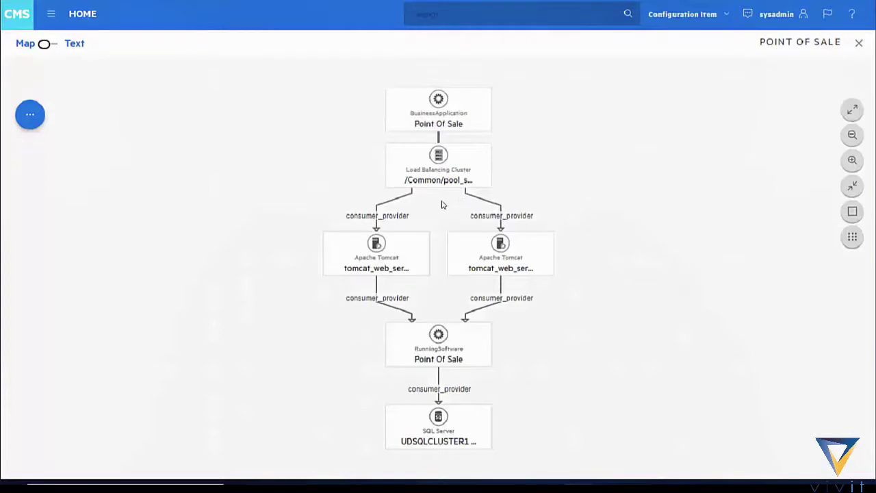
{"action": "left_click", "coordinate": [45, 46]}
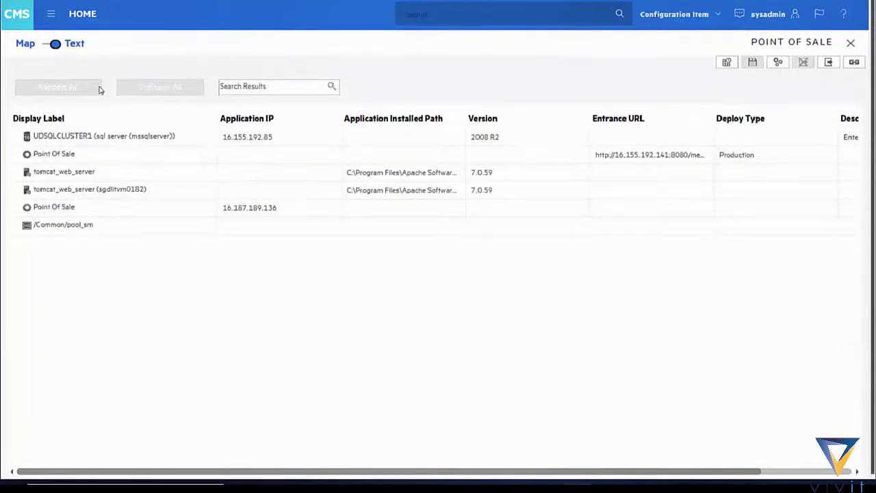
{"action": "left_click", "coordinate": [58, 47]}
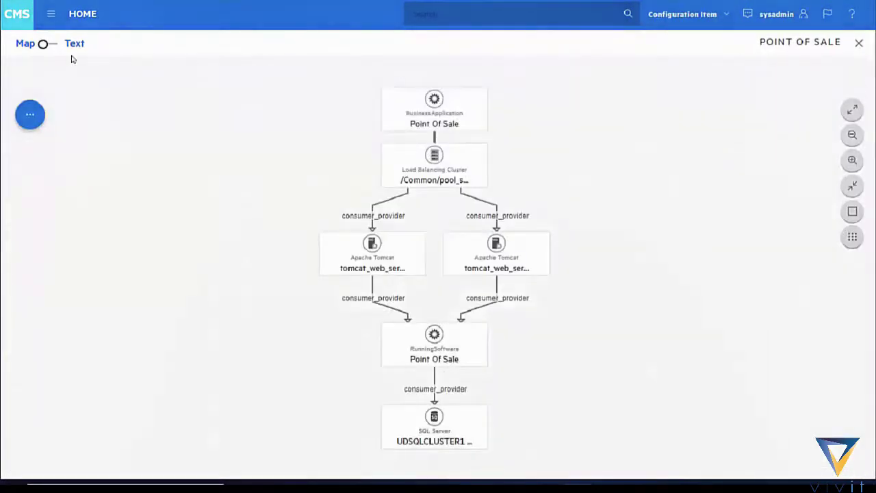
{"action": "scroll", "coordinate": [514, 151], "scroll_direction": "up", "scroll_amount": 2}
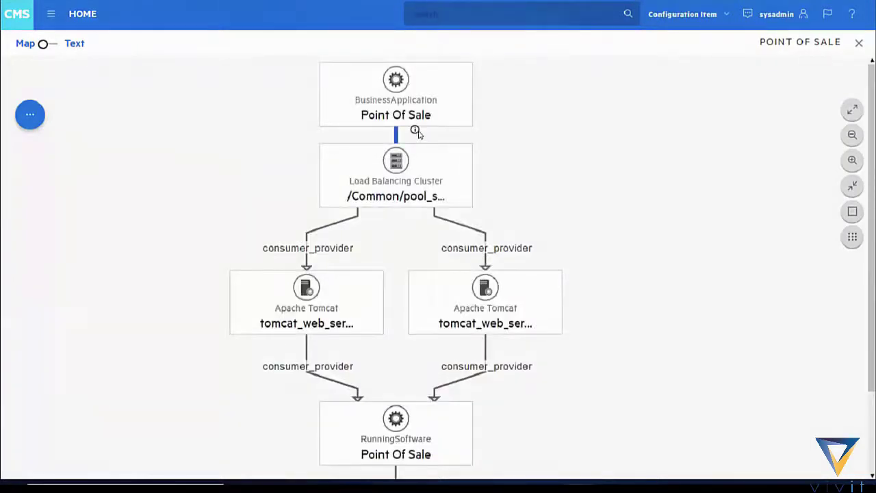
Step: Inspect the links between Point Of Sale and the cluster, then fit the map to screen
{"action": "left_click", "coordinate": [414, 131]}
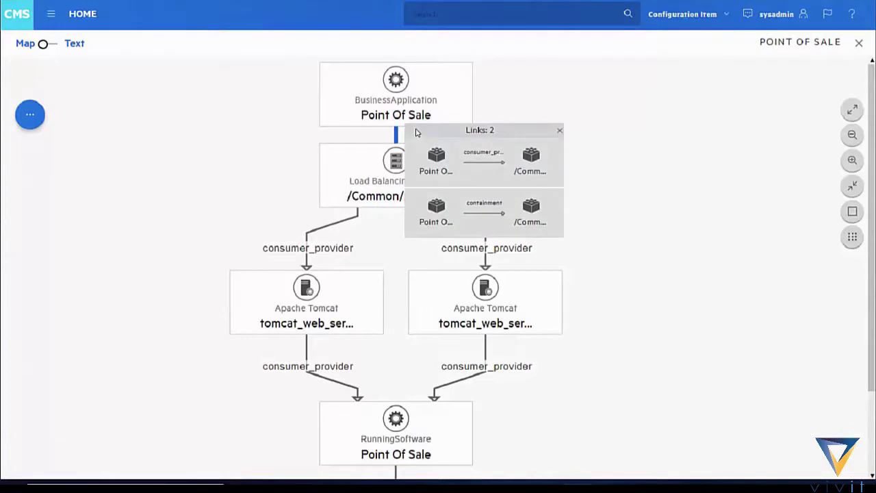
{"action": "left_click", "coordinate": [559, 130]}
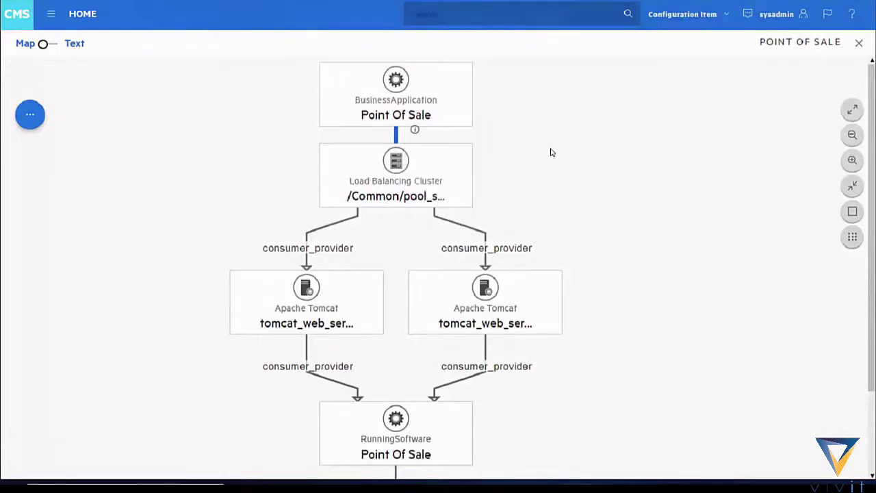
{"action": "left_click", "coordinate": [852, 186]}
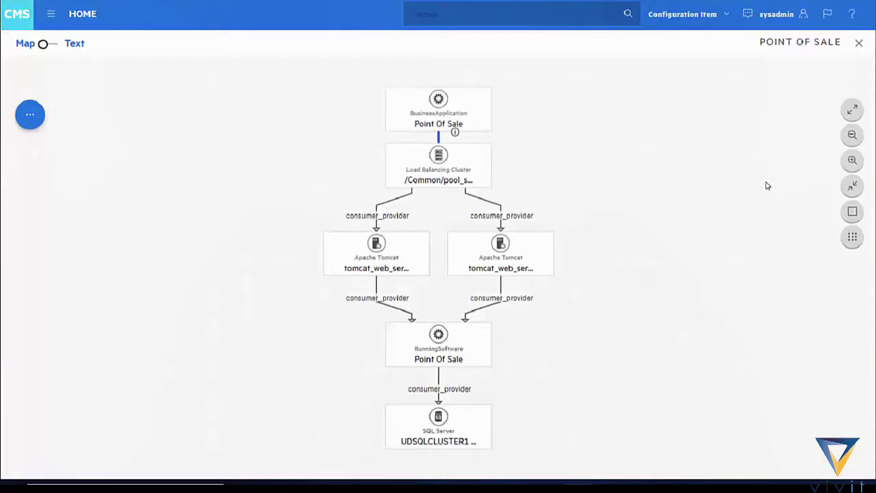
Step: Add the AWS Infrastructure layer from More Layers to the Point Of Sale map
{"action": "left_click", "coordinate": [29, 120]}
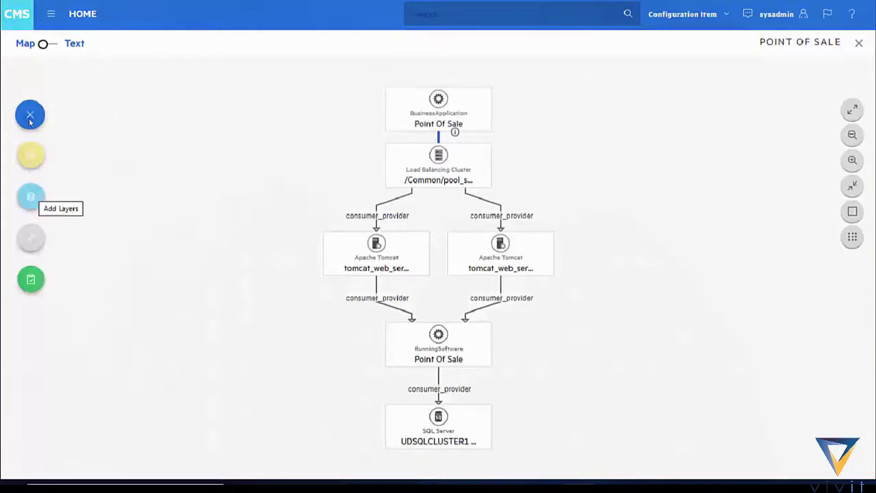
{"action": "left_click", "coordinate": [36, 203]}
{"action": "left_click", "coordinate": [83, 227]}
{"action": "left_click", "coordinate": [64, 293]}
{"action": "left_click", "coordinate": [81, 341]}
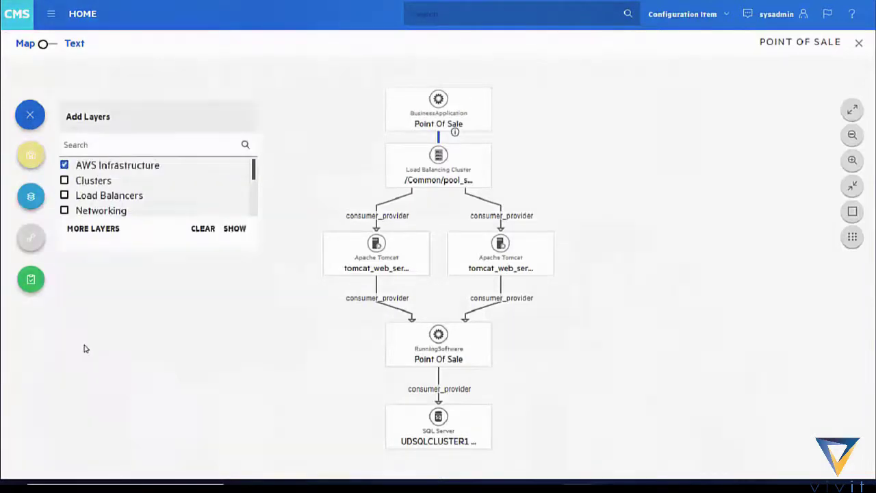
{"action": "left_click", "coordinate": [238, 229]}
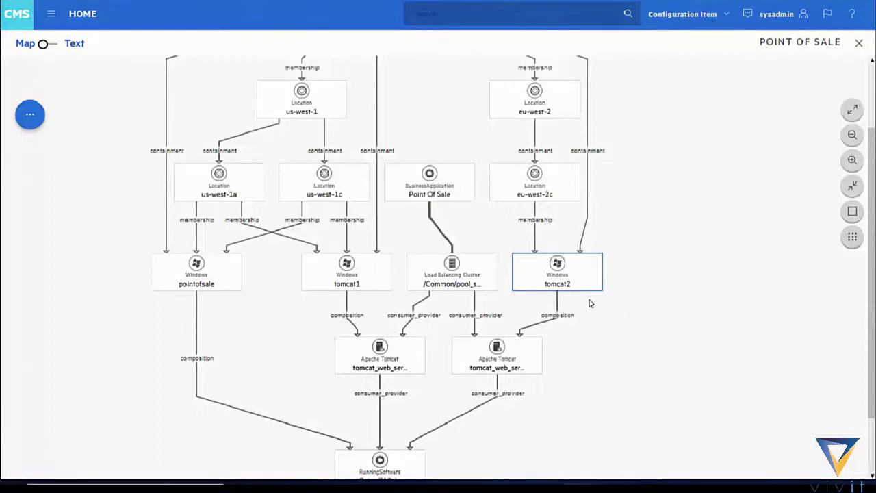
{"action": "mouse_move", "coordinate": [550, 282]}
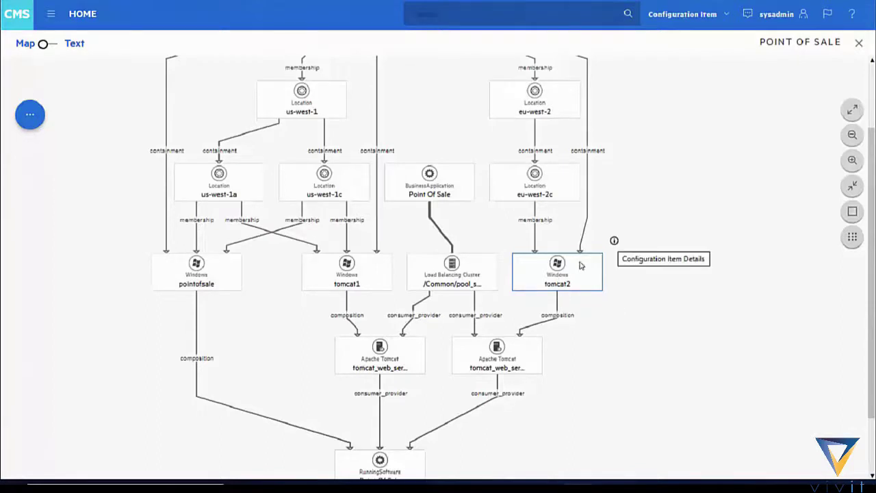
Step: Edit tomcat2's properties to assign a person as Owner, and save the changes
{"action": "left_click", "coordinate": [613, 241]}
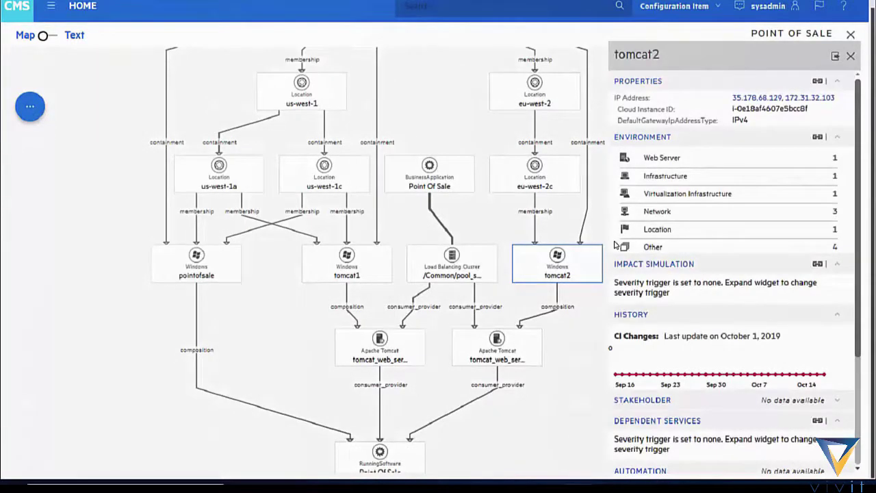
{"action": "left_click", "coordinate": [817, 81]}
{"action": "left_click", "coordinate": [383, 82]}
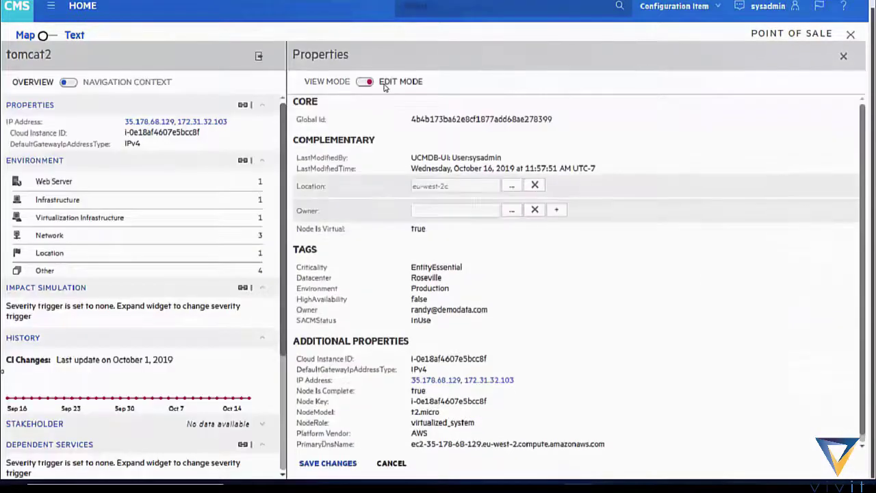
{"action": "left_click", "coordinate": [512, 211]}
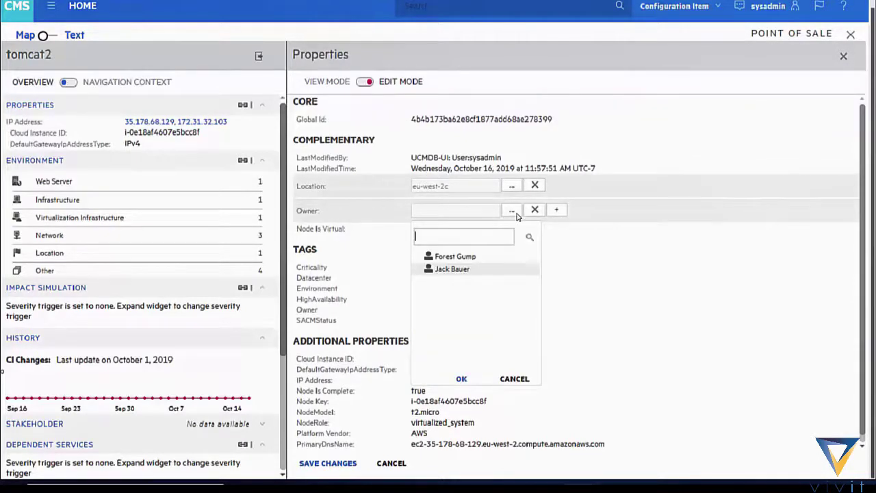
{"action": "left_click", "coordinate": [460, 272]}
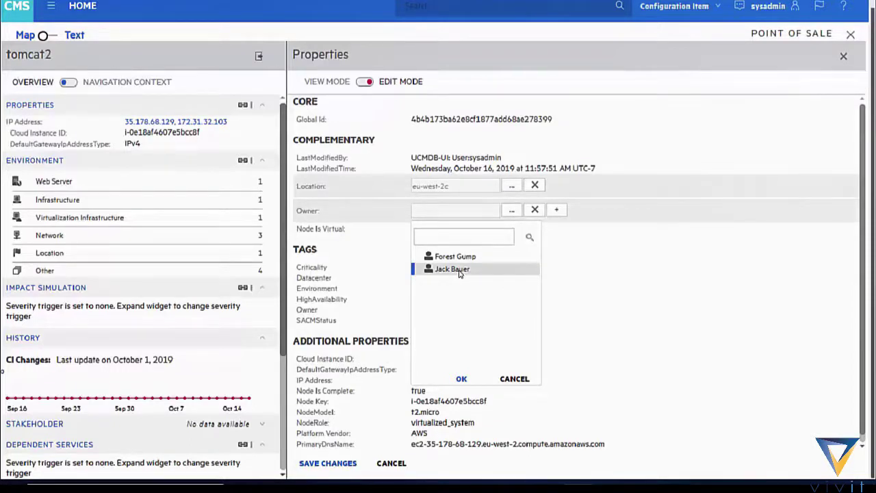
{"action": "left_click", "coordinate": [462, 380]}
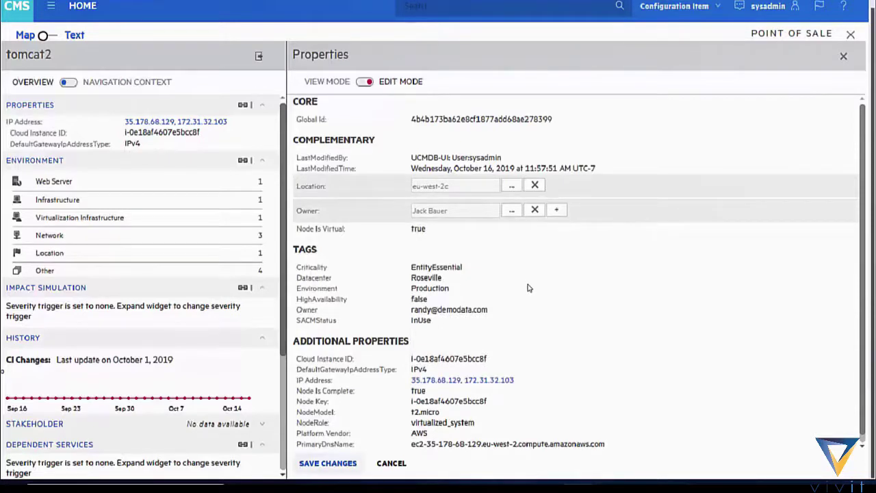
{"action": "left_click", "coordinate": [318, 466]}
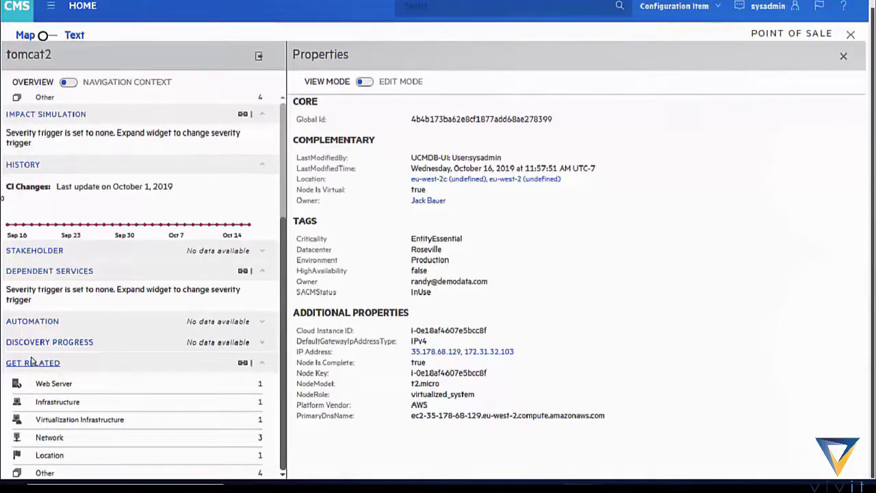
Step: Run a Critical-severity impact simulation on tomcat2's /dev/sda1 volume from Get Related
{"action": "left_click", "coordinate": [31, 364]}
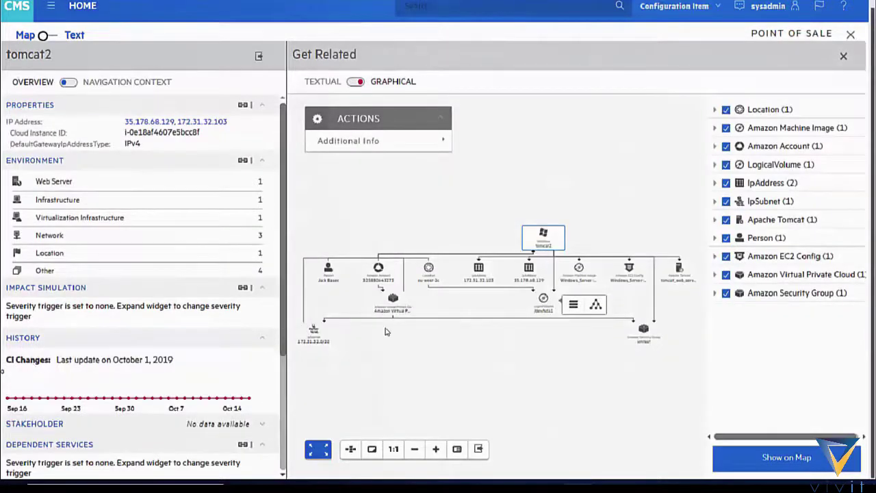
{"action": "left_click", "coordinate": [544, 304]}
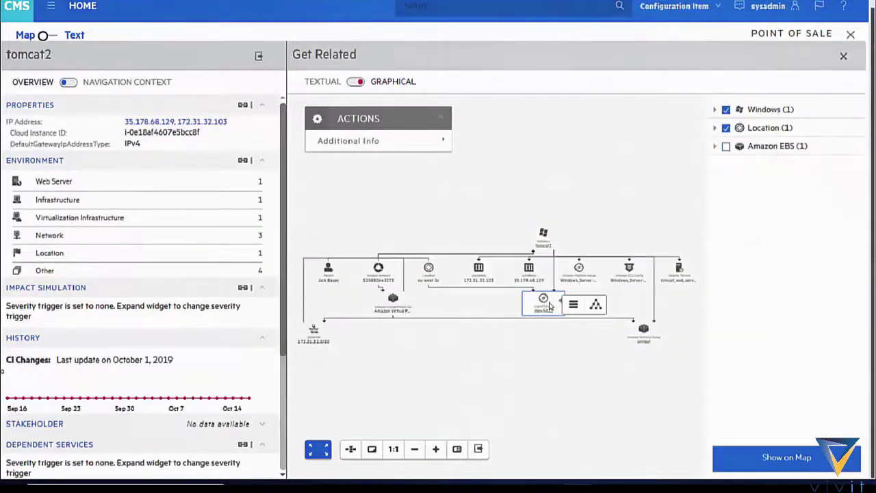
{"action": "left_click", "coordinate": [573, 307]}
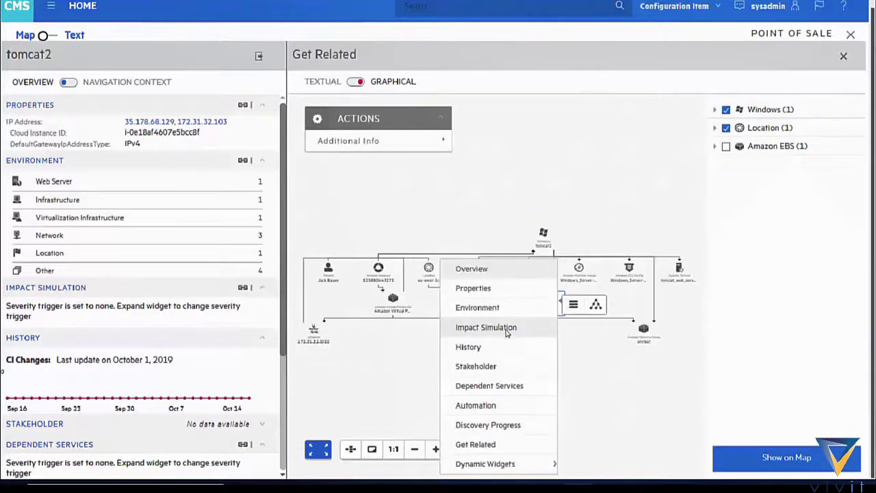
{"action": "left_click", "coordinate": [504, 330]}
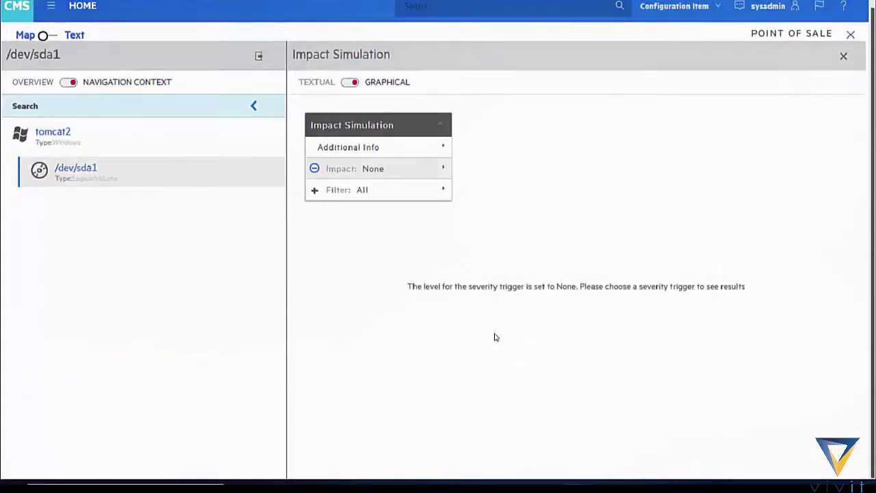
{"action": "left_click", "coordinate": [437, 171]}
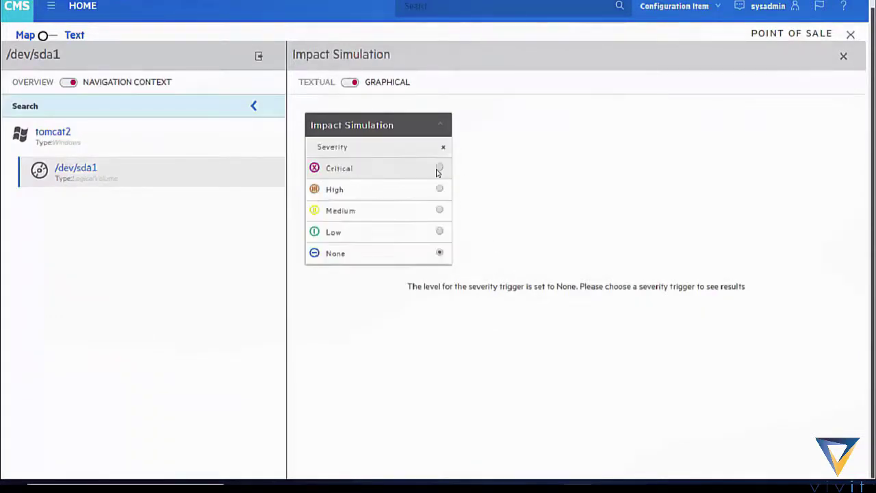
{"action": "left_click", "coordinate": [438, 169]}
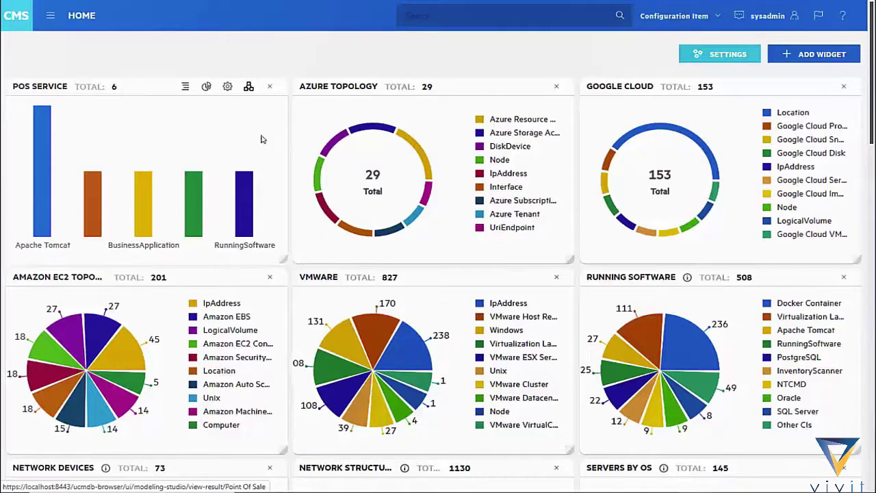
Step: Open the POS Service map and add the AWS Infrastructure layer
{"action": "left_click", "coordinate": [249, 87]}
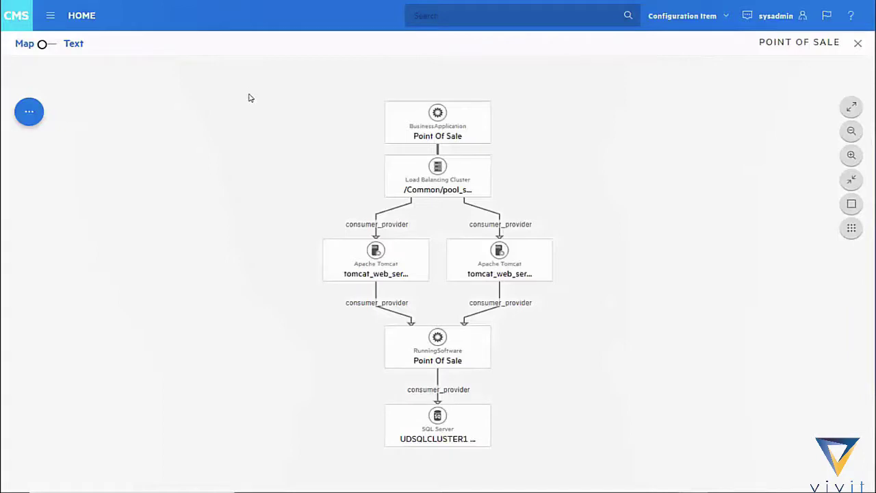
{"action": "left_click", "coordinate": [31, 115]}
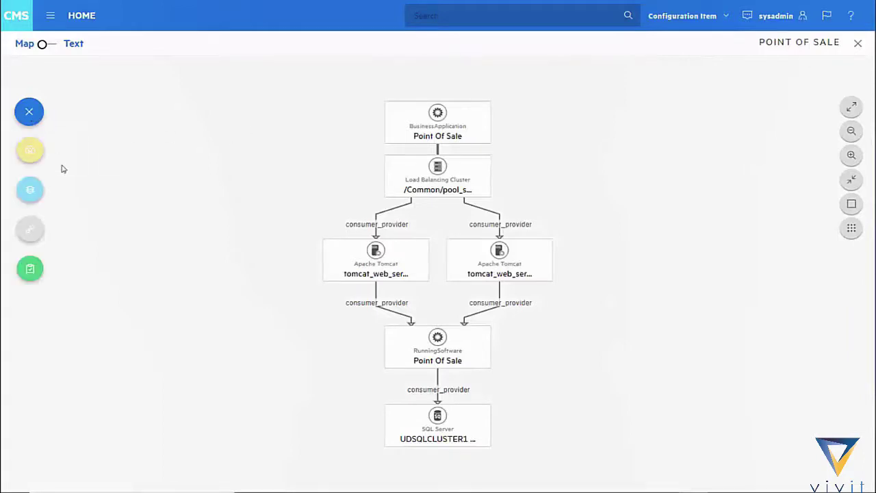
{"action": "left_click", "coordinate": [30, 191]}
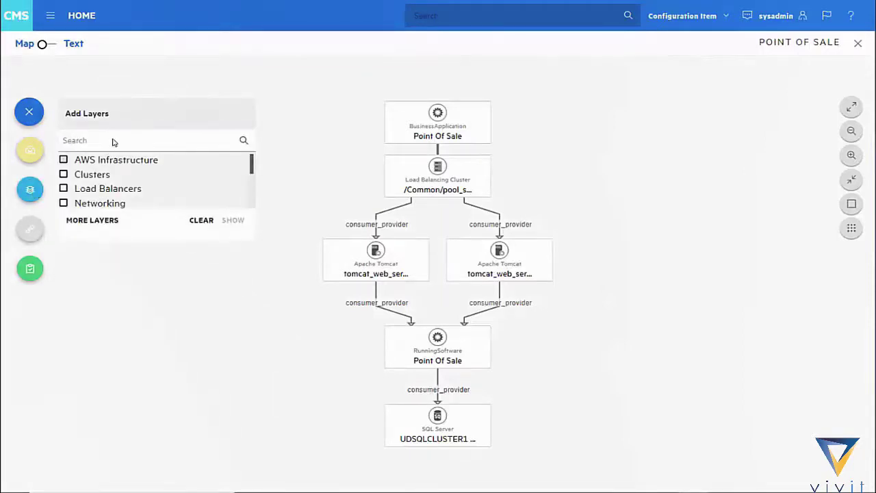
{"action": "left_click", "coordinate": [111, 159]}
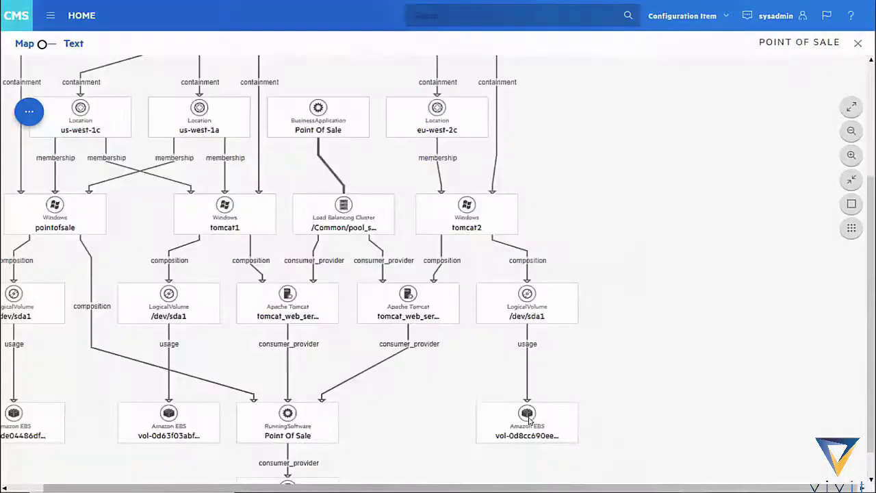
Step: View details of EBS volume vol-0d8cc690eed8b72f7, then return to the Home dashboard
{"action": "mouse_move", "coordinate": [528, 421]}
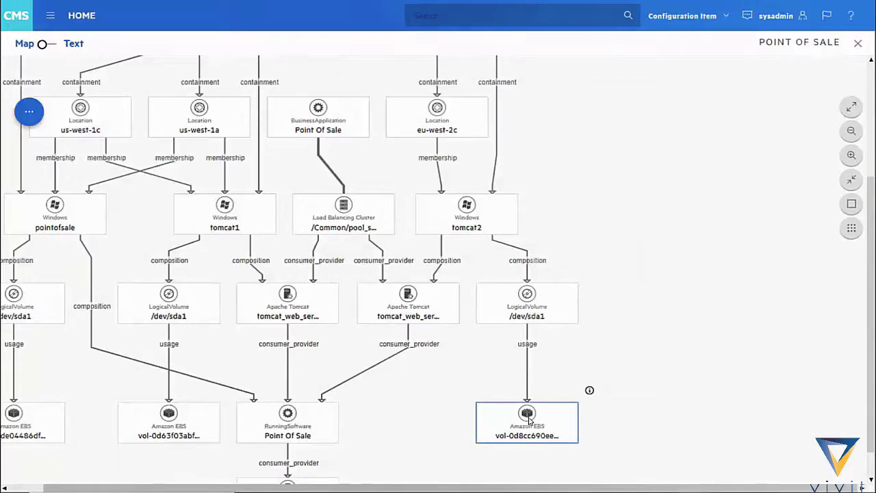
{"action": "left_click", "coordinate": [590, 391]}
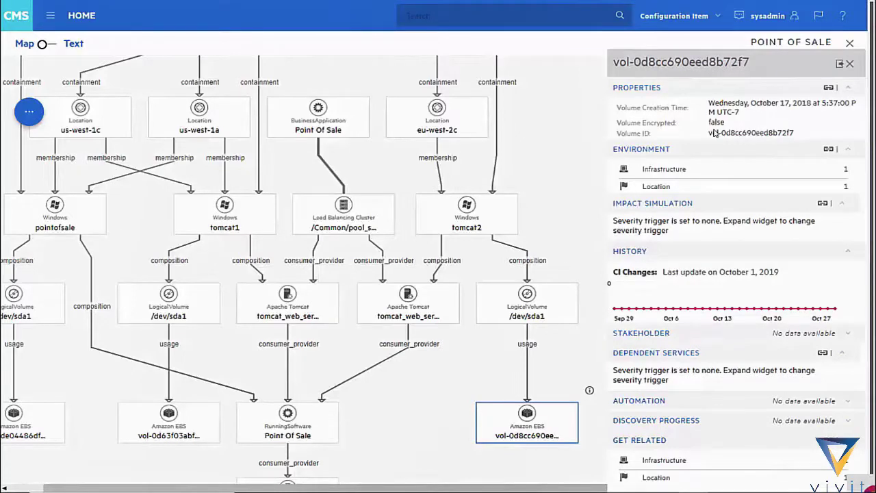
{"action": "left_click", "coordinate": [17, 27]}
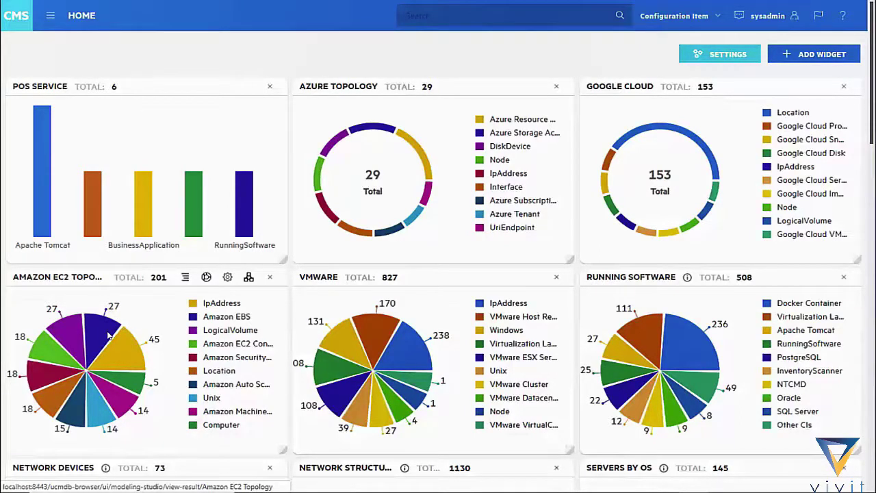
Step: Apply the 'Elastic Block Storage is encrypted' baseline policy to the Amazon EC2 topology
{"action": "left_click", "coordinate": [248, 279]}
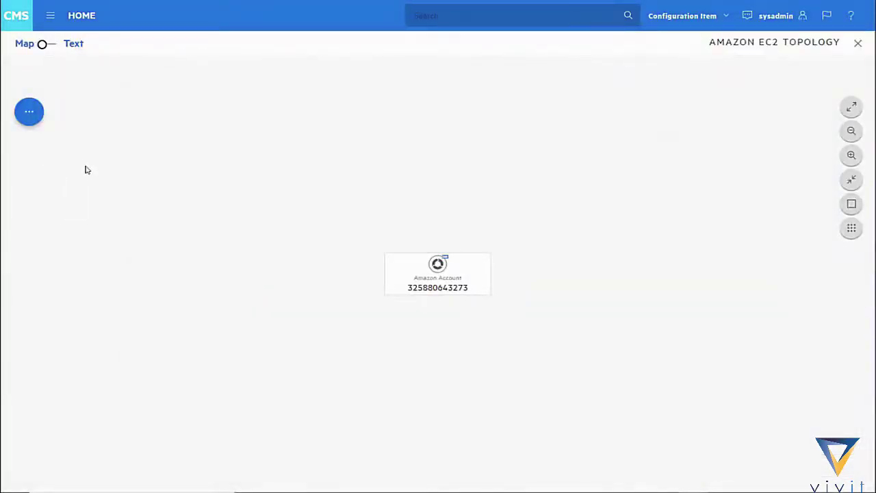
{"action": "left_click", "coordinate": [32, 120]}
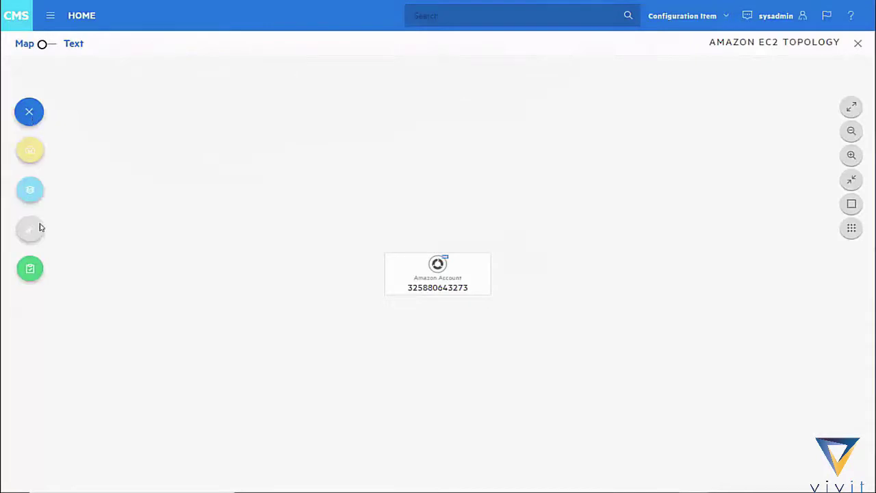
{"action": "left_click", "coordinate": [30, 269]}
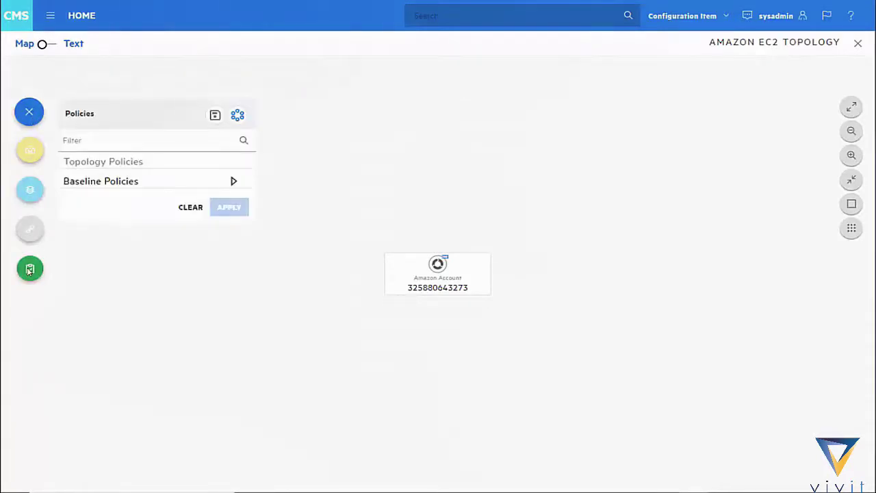
{"action": "left_click", "coordinate": [131, 181]}
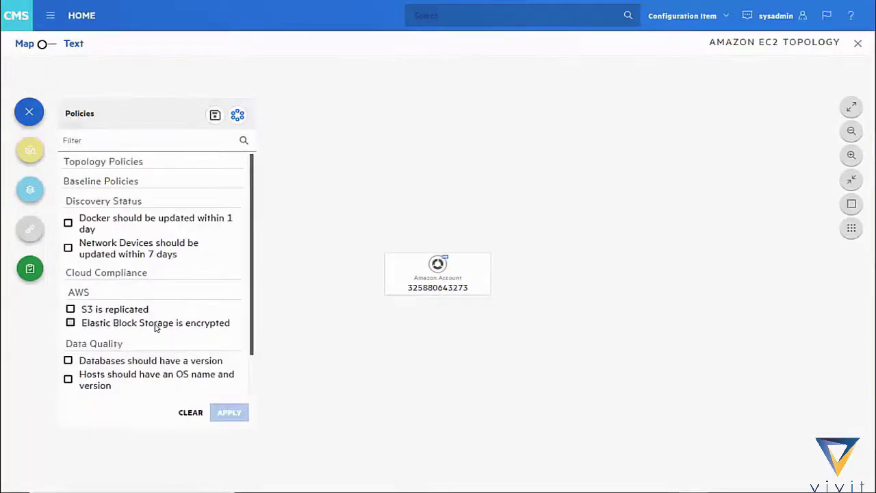
{"action": "left_click", "coordinate": [156, 328]}
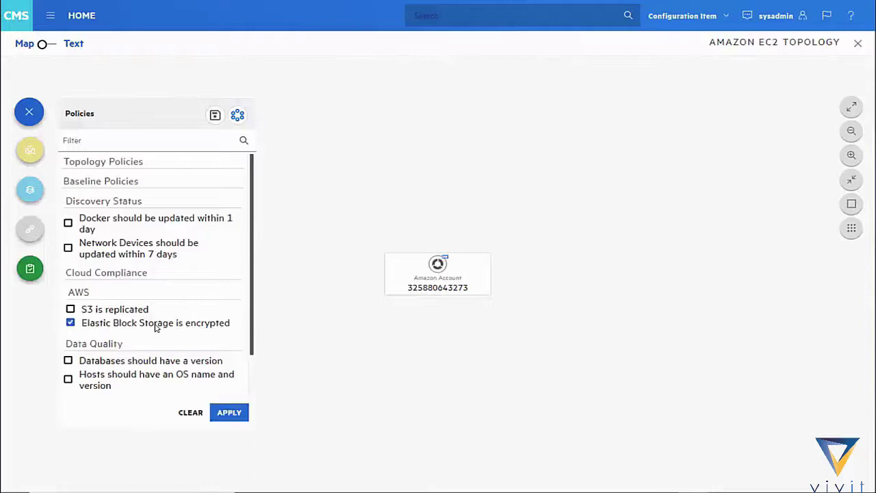
{"action": "left_click", "coordinate": [230, 414]}
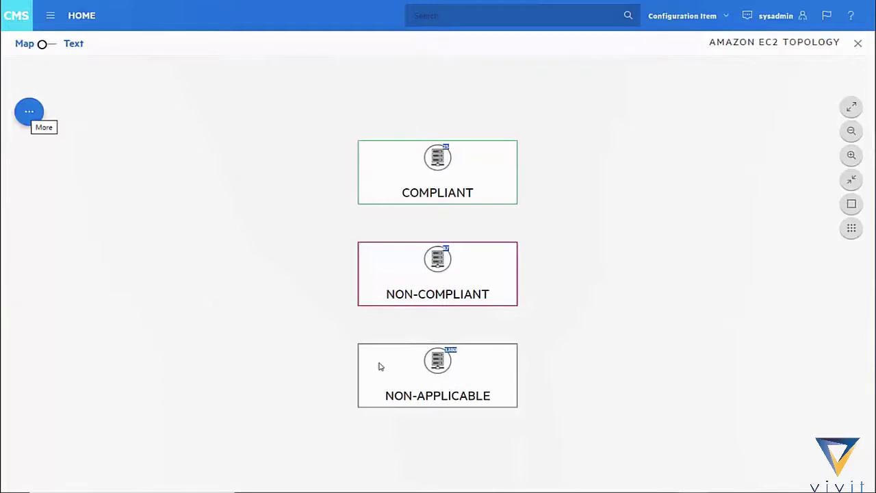
Step: Save the compliance view as 'EBS Must Be Encrypted' and return to the Home dashboard
{"action": "left_click", "coordinate": [30, 124]}
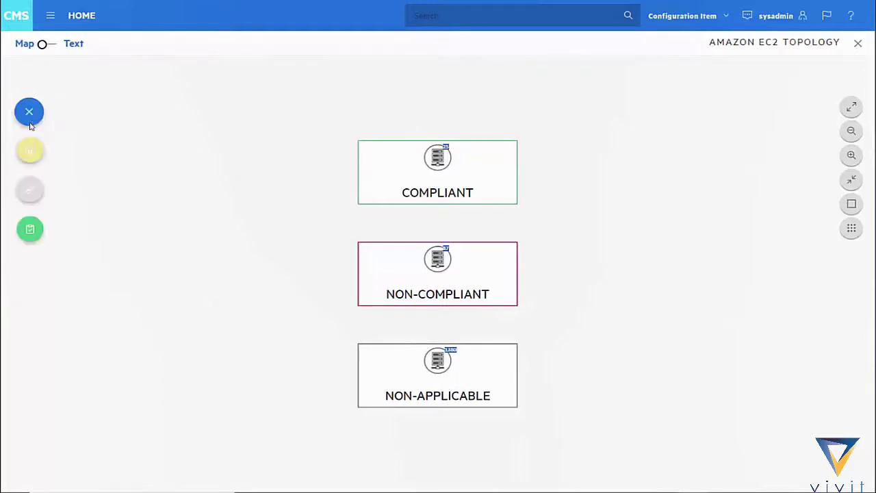
{"action": "left_click", "coordinate": [31, 230]}
{"action": "left_click", "coordinate": [237, 115]}
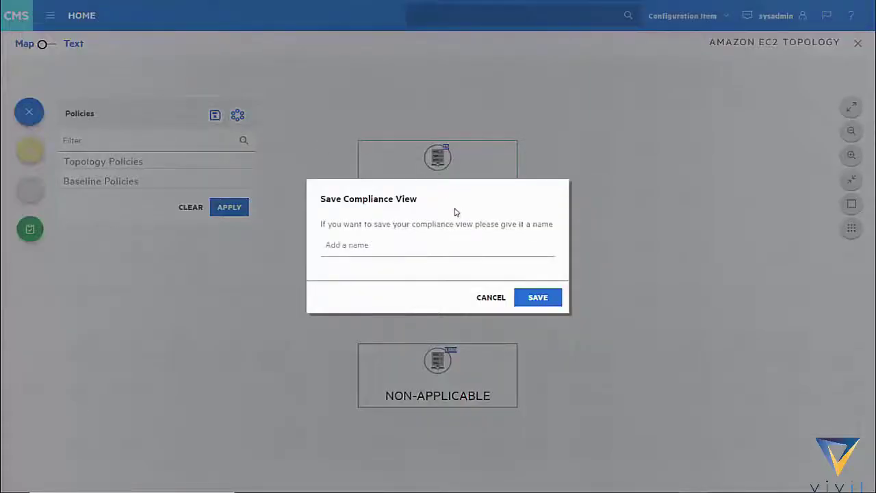
{"action": "type", "text": "EBS Must Be Encrypted"}
{"action": "key", "text": "Return"}
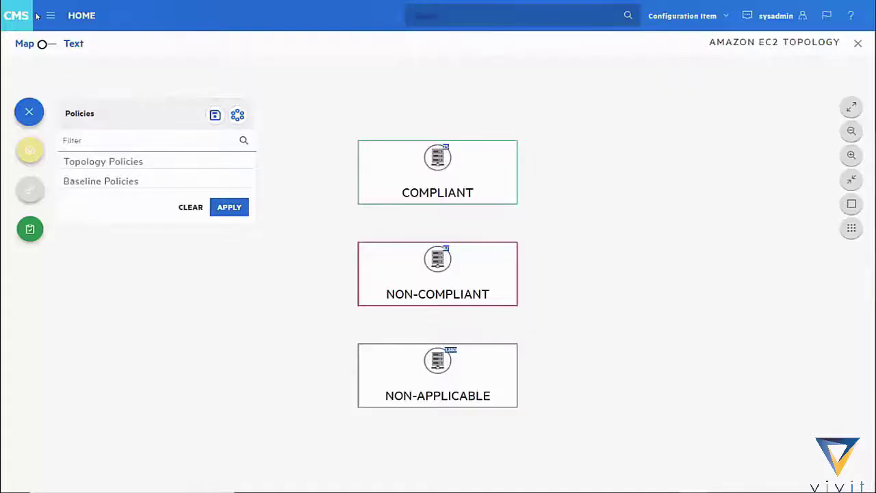
{"action": "left_click", "coordinate": [15, 21]}
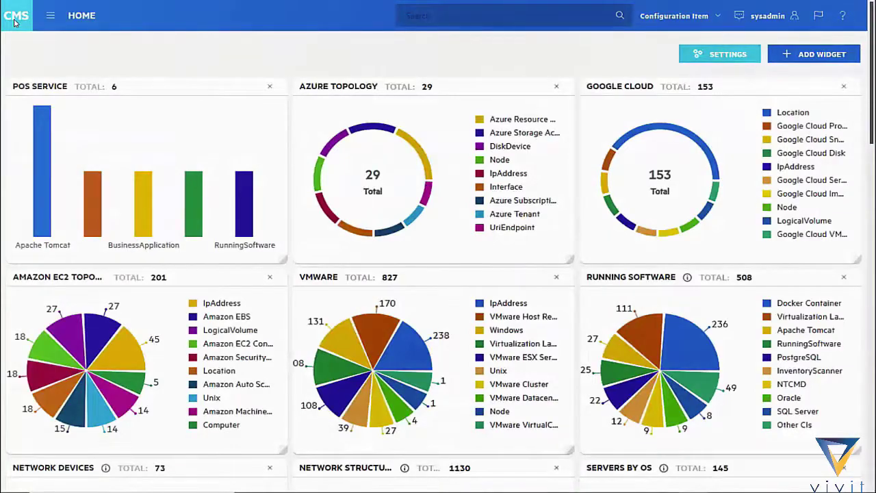
Step: Add a Report widget titled 'EBS Encryption' showing the EBS Must Be Encrypted report
{"action": "left_click", "coordinate": [813, 54]}
{"action": "left_click", "coordinate": [780, 56]}
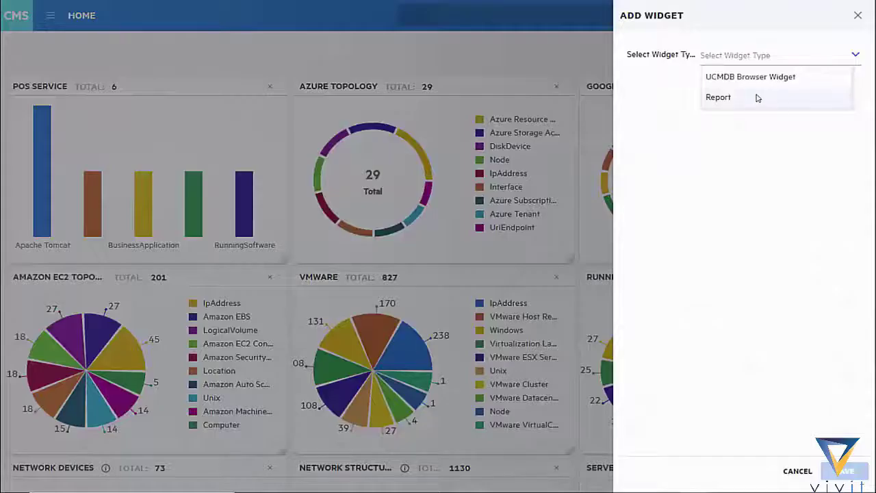
{"action": "left_click", "coordinate": [733, 98]}
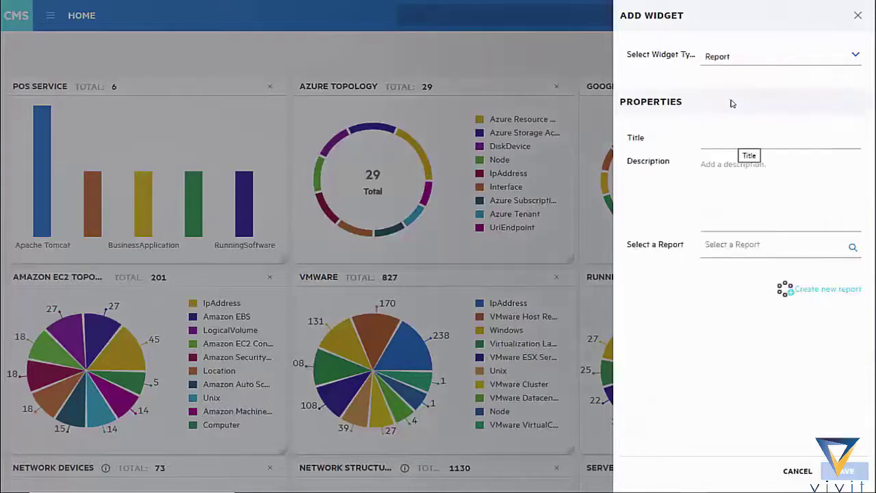
{"action": "left_click", "coordinate": [745, 140]}
{"action": "type", "text": "EBS Encryption"}
{"action": "left_click", "coordinate": [760, 244]}
{"action": "type", "text": "EBS M"}
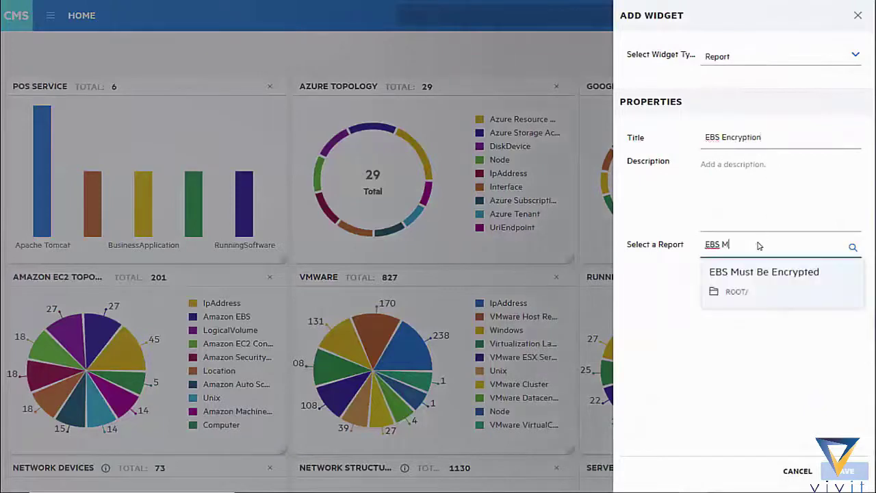
{"action": "left_click", "coordinate": [755, 280]}
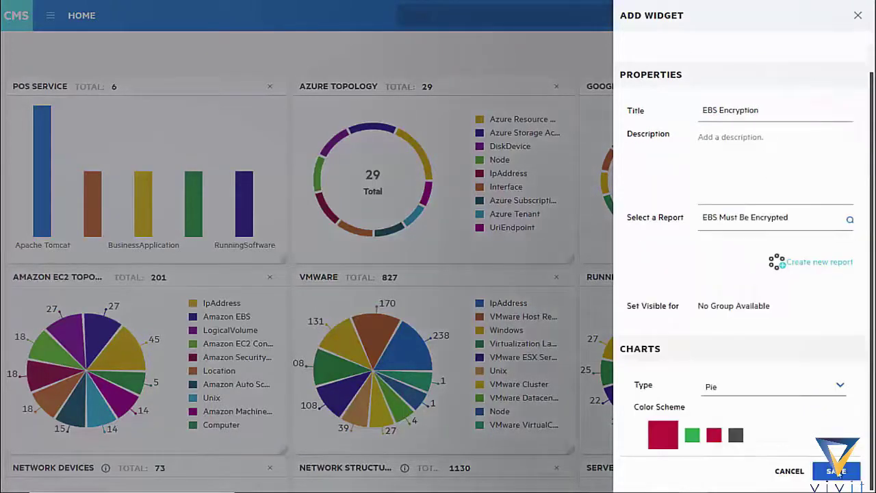
{"action": "left_click", "coordinate": [836, 470]}
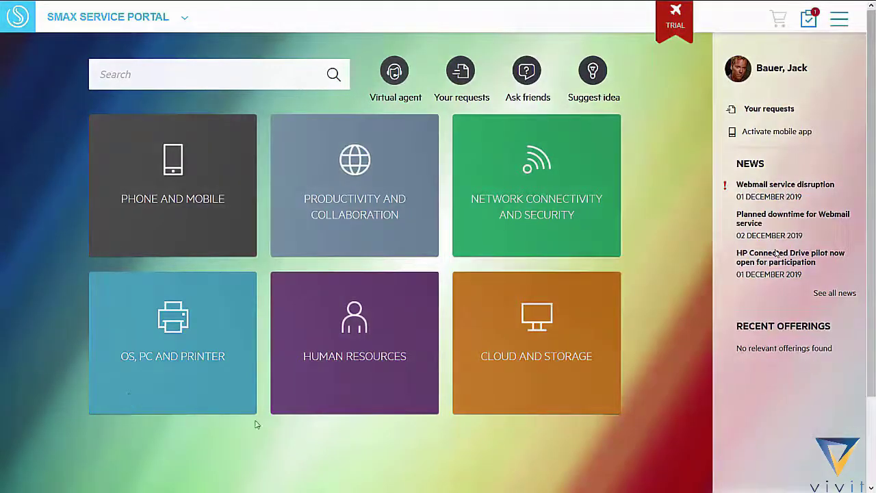
{"action": "left_click", "coordinate": [283, 198]}
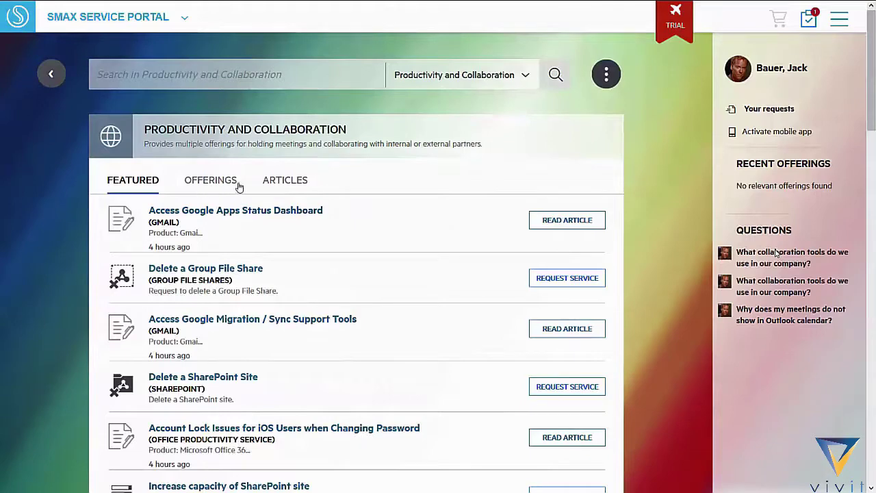
{"action": "left_click", "coordinate": [269, 179]}
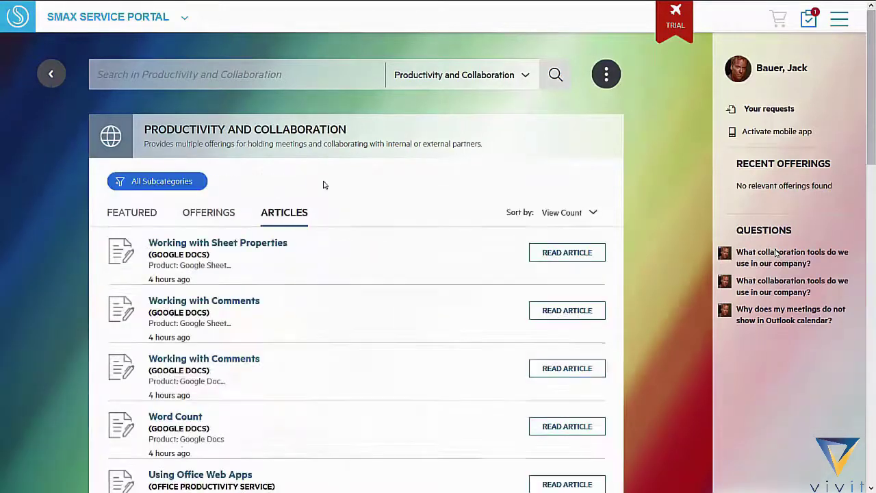
{"action": "left_click", "coordinate": [51, 73]}
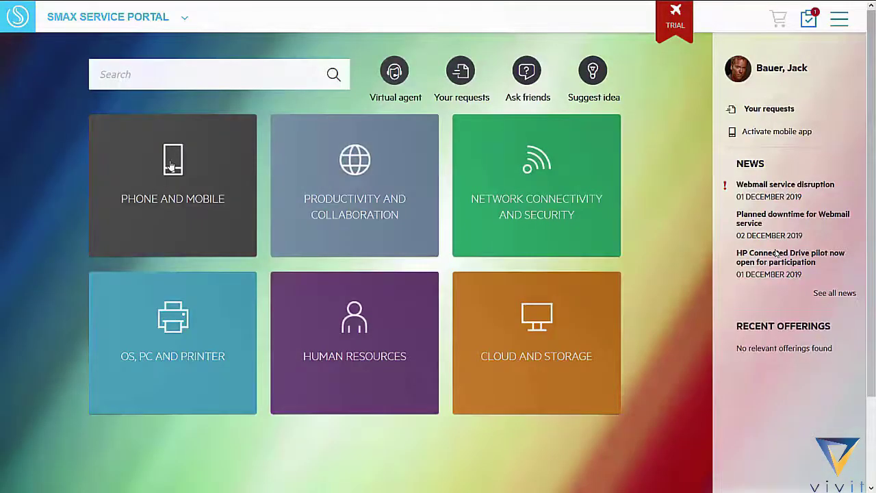
{"action": "left_click", "coordinate": [171, 165]}
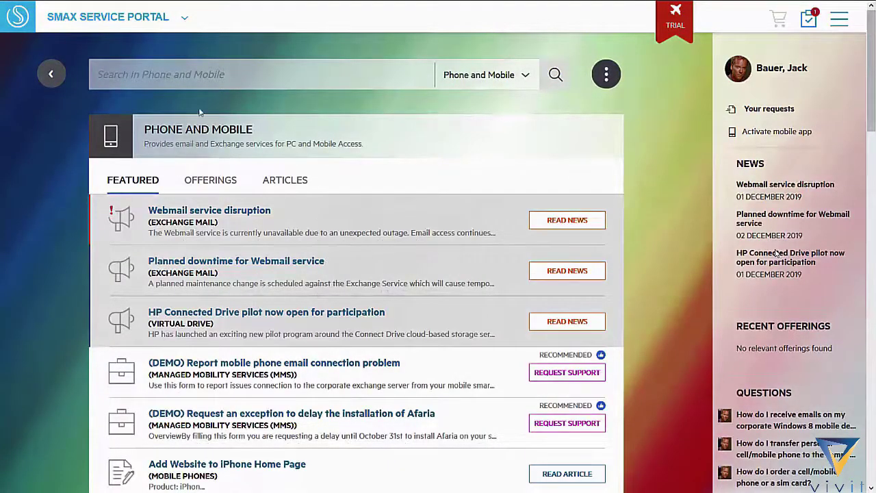
{"action": "left_click", "coordinate": [107, 17]}
{"action": "left_click", "coordinate": [370, 315]}
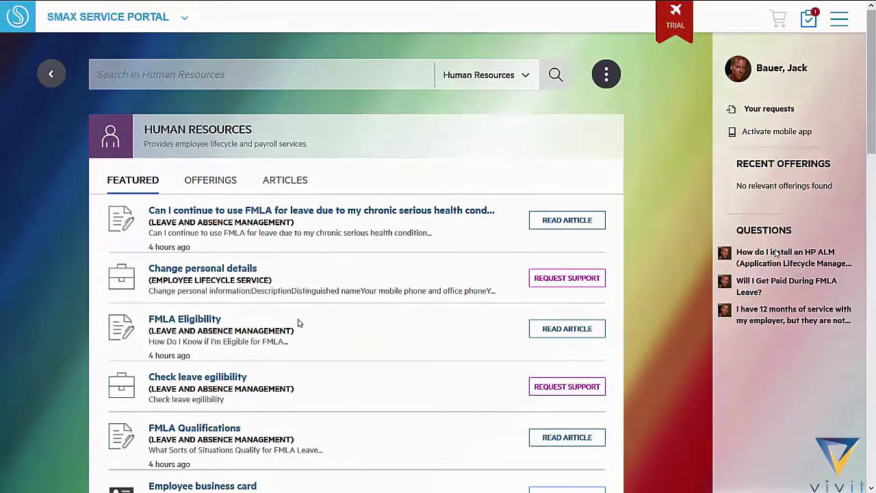
{"action": "left_click", "coordinate": [91, 18]}
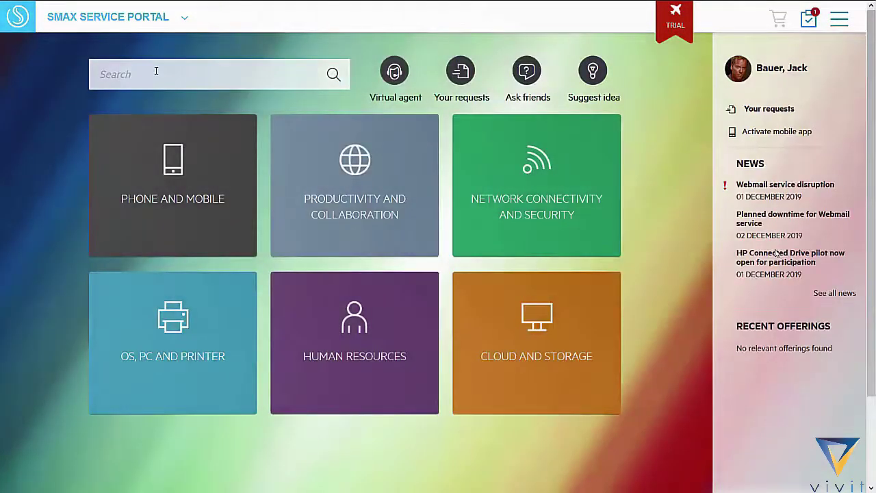
{"action": "left_click", "coordinate": [156, 74]}
{"action": "type", "text": "mailbox"}
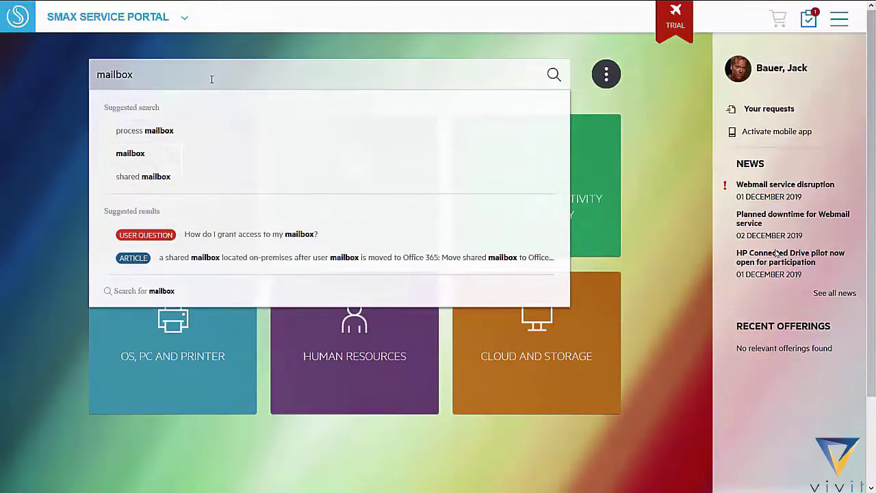
{"action": "type", "text": "quota"}
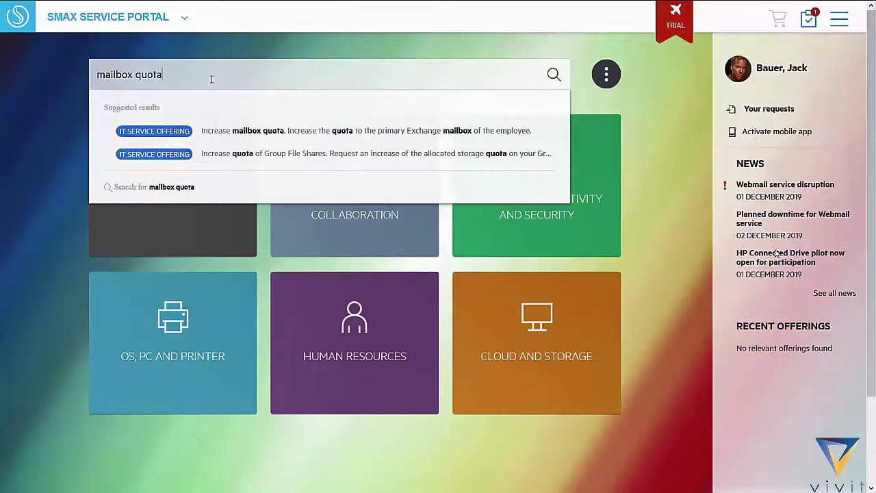
{"action": "key", "text": "BackSpace"}
{"action": "key", "text": "BackSpace"}
{"action": "key", "text": "BackSpace"}
{"action": "key", "text": "BackSpace"}
{"action": "key", "text": "BackSpace"}
{"action": "key", "text": "BackSpace"}
{"action": "key", "text": "BackSpace"}
{"action": "key", "text": "BackSpace"}
{"action": "key", "text": "BackSpace"}
{"action": "key", "text": "BackSpace"}
{"action": "key", "text": "BackSpace"}
{"action": "key", "text": "BackSpace"}
{"action": "key", "text": "BackSpace"}
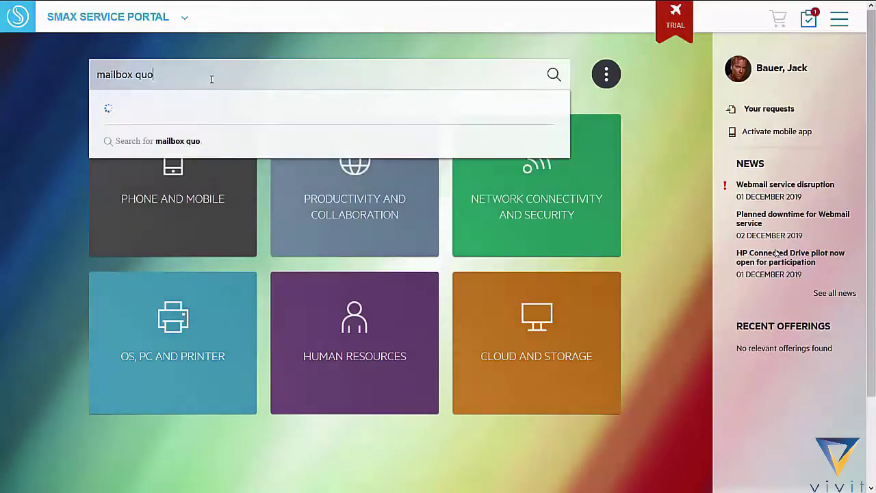
Step: Approve pending request 12872 to increase a mobile data allowance
{"action": "left_click", "coordinate": [806, 32]}
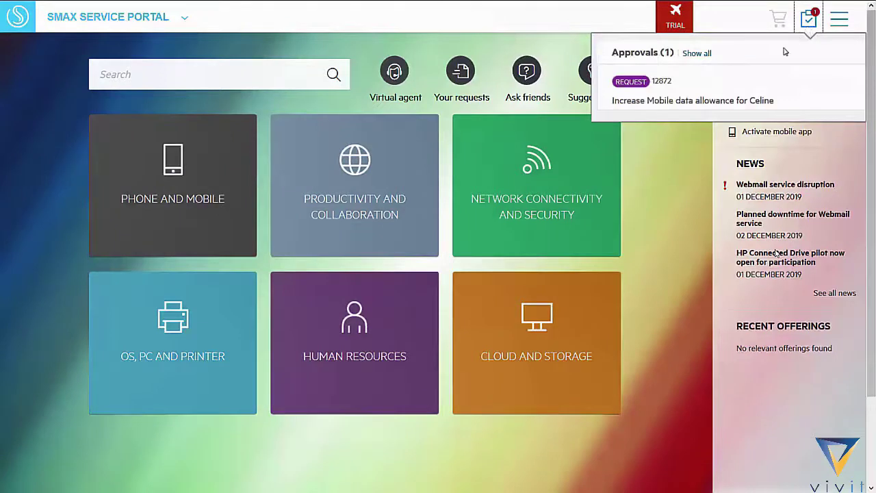
{"action": "mouse_move", "coordinate": [734, 100]}
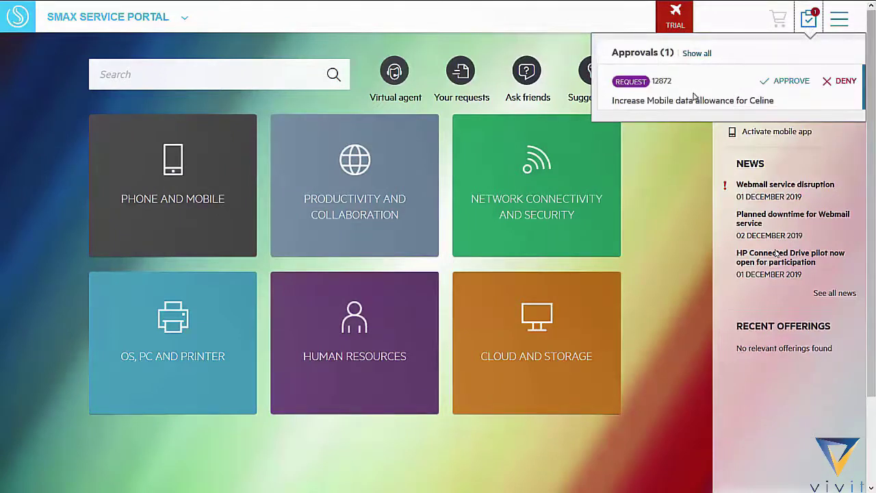
{"action": "left_click", "coordinate": [791, 81]}
{"action": "left_click", "coordinate": [701, 299]}
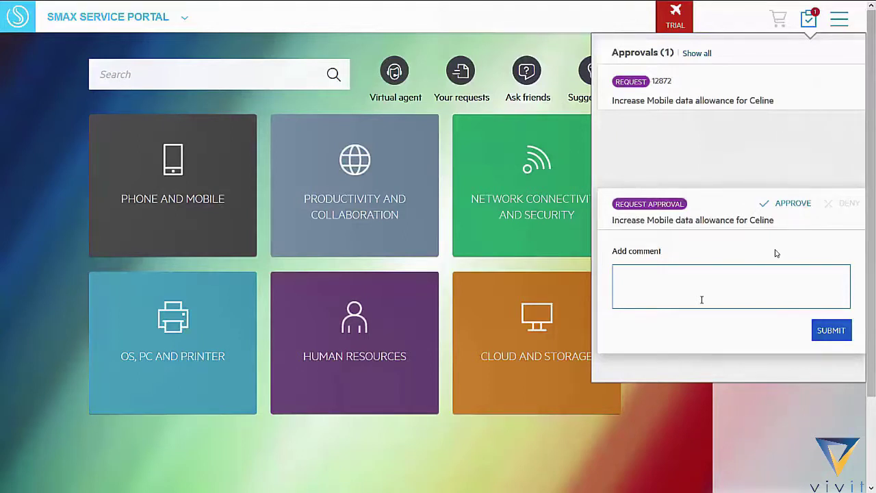
{"action": "left_click", "coordinate": [824, 330]}
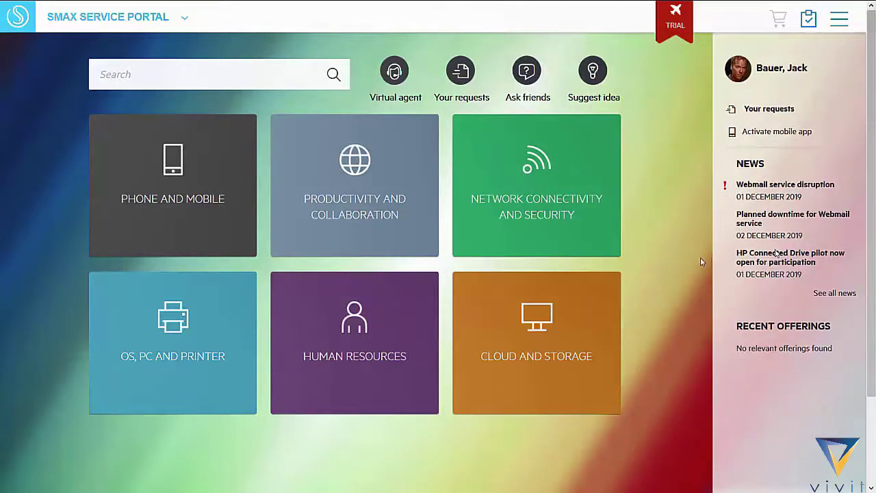
Step: Tell the virtual agent 'Hi Max, I would like a new pc' and confirm the request
{"action": "left_click", "coordinate": [394, 72]}
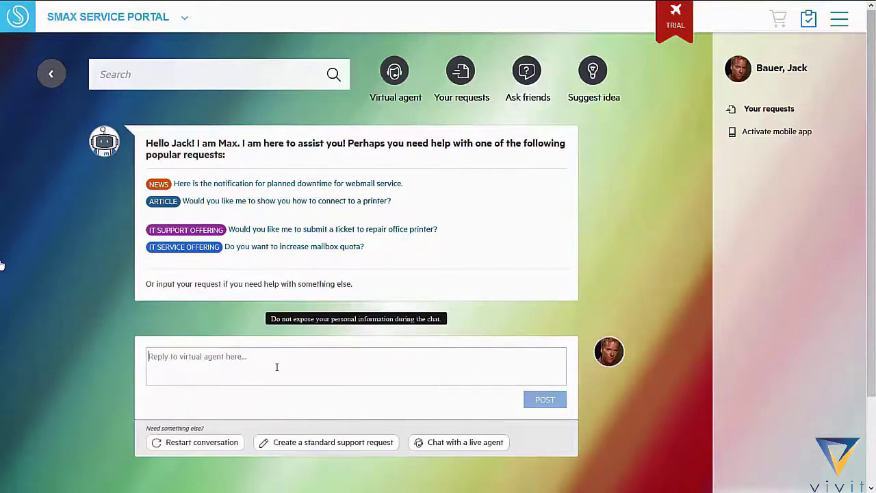
{"action": "type", "text": "Hi Max"}
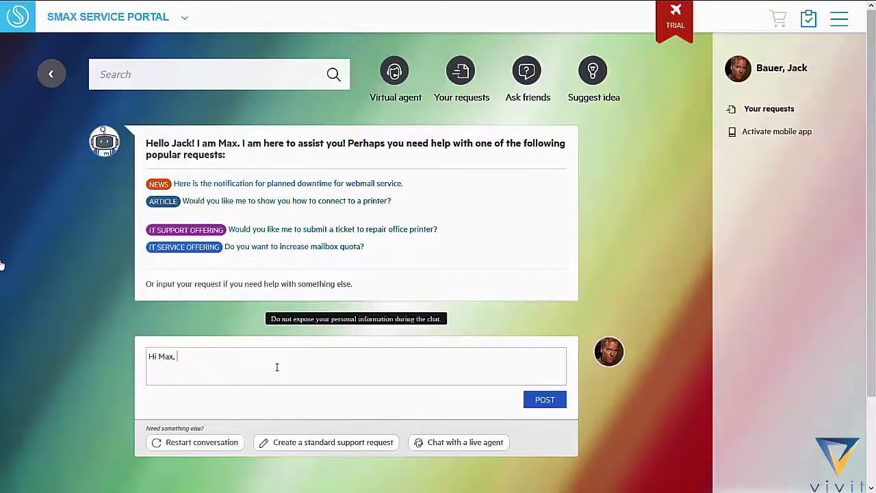
{"action": "type", "text": ", I would like a new pc"}
{"action": "key", "text": "Return"}
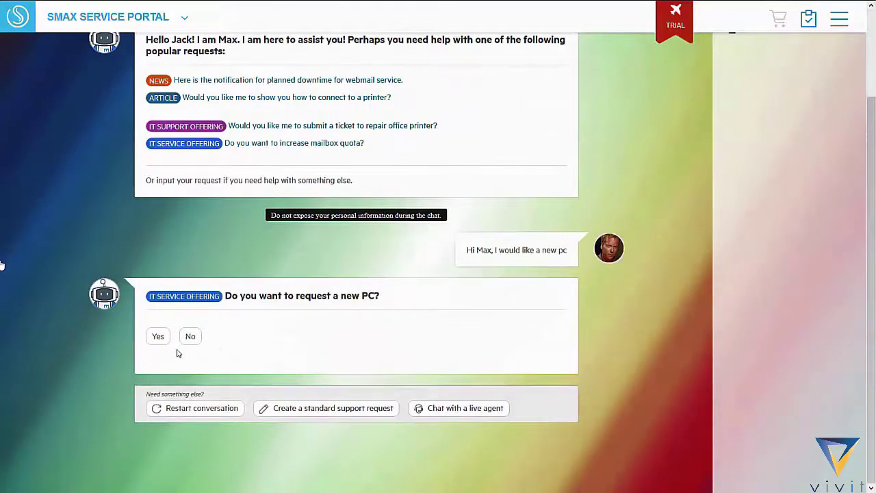
{"action": "left_click", "coordinate": [158, 336]}
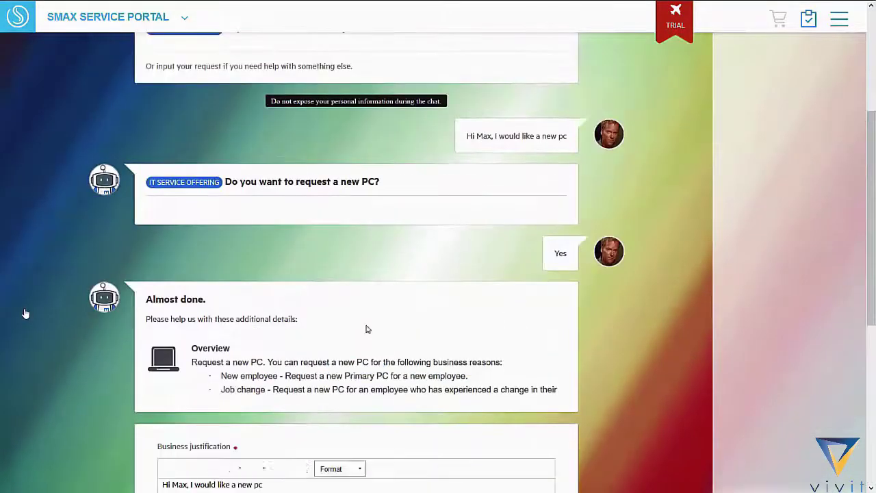
Step: Pick the Travel friendly PC with ExtraBattery, then switch to the High performance model
{"action": "scroll", "coordinate": [366, 329], "scroll_direction": "down", "scroll_amount": 3}
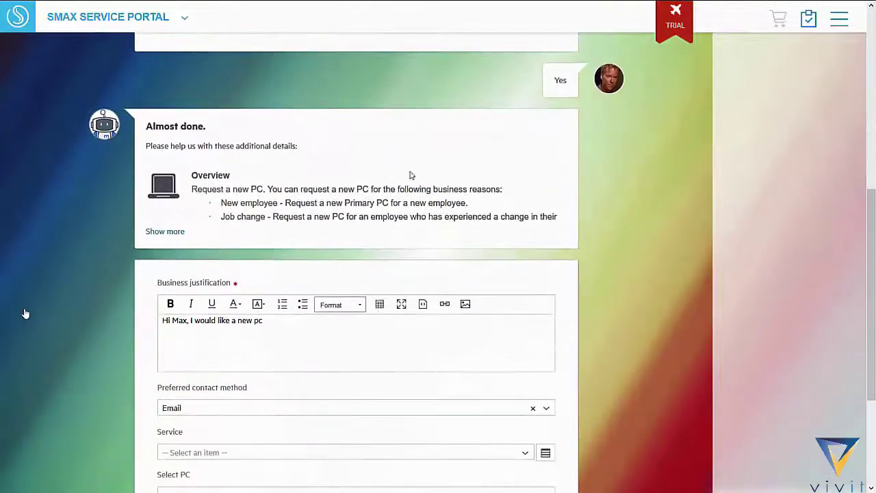
{"action": "scroll", "coordinate": [540, 276], "scroll_direction": "down", "scroll_amount": 3}
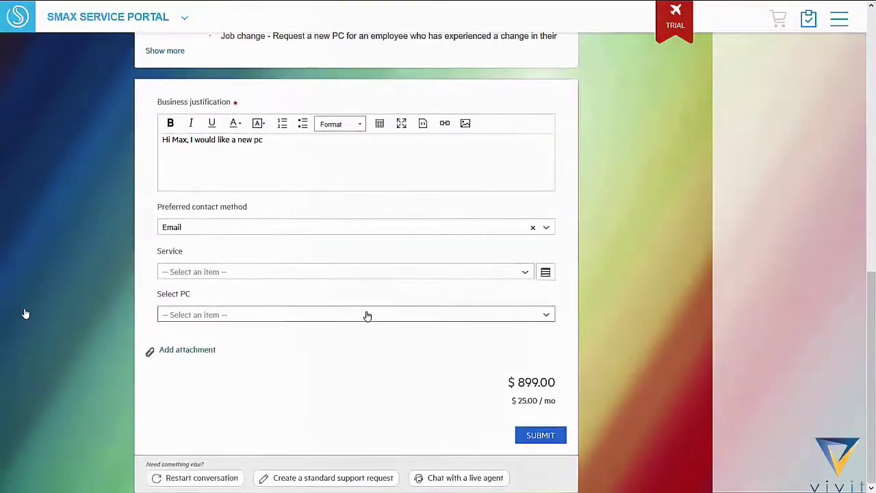
{"action": "left_click", "coordinate": [329, 311]}
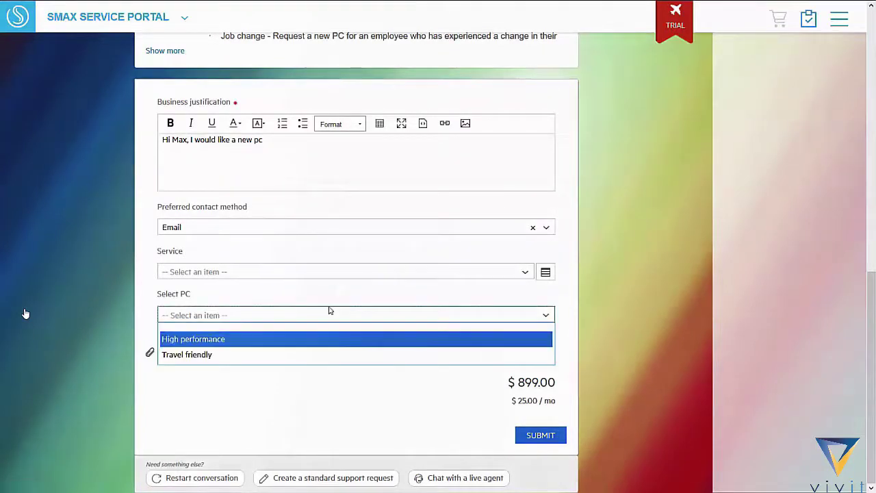
{"action": "left_click", "coordinate": [303, 361]}
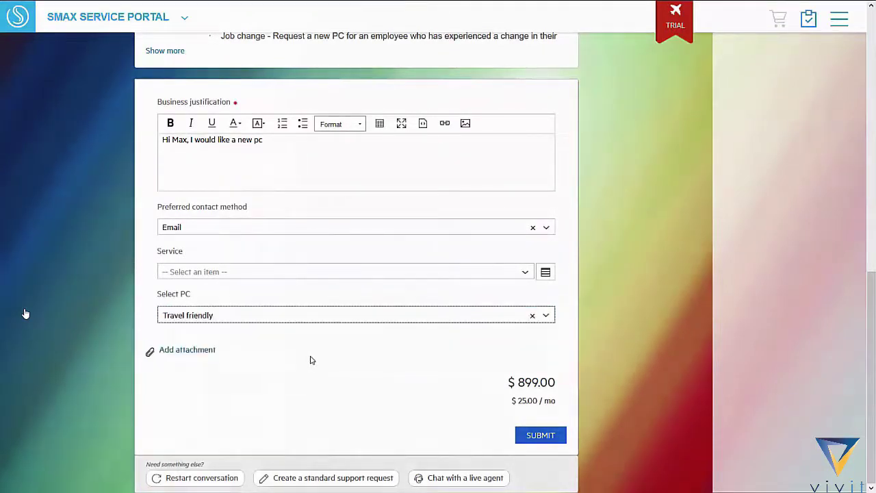
{"action": "scroll", "coordinate": [332, 370], "scroll_direction": "down", "scroll_amount": 1}
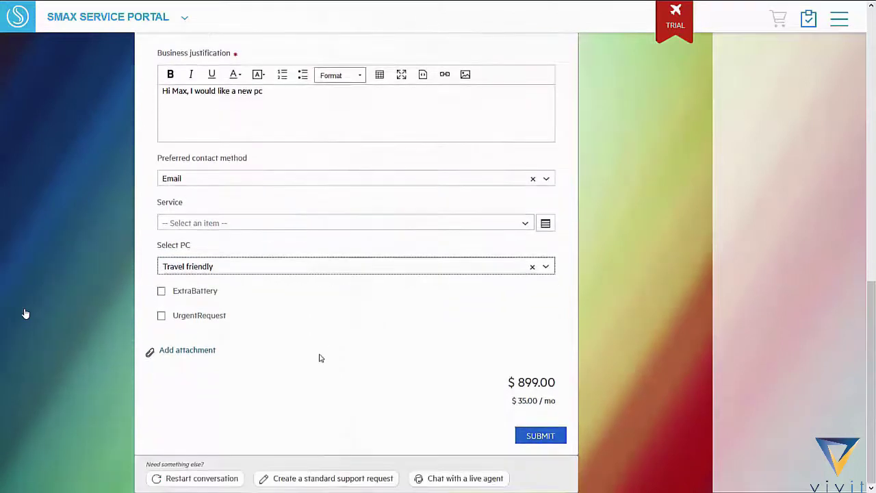
{"action": "left_click", "coordinate": [161, 293]}
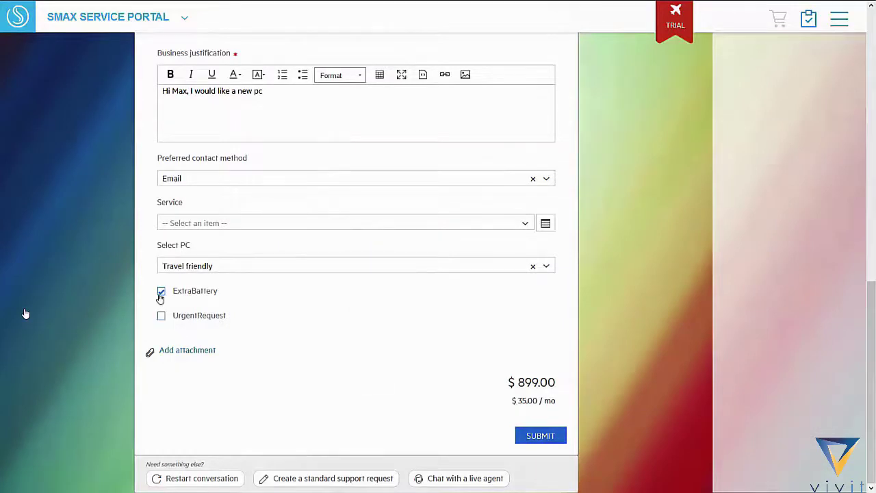
{"action": "left_click", "coordinate": [205, 272]}
{"action": "left_click", "coordinate": [210, 290]}
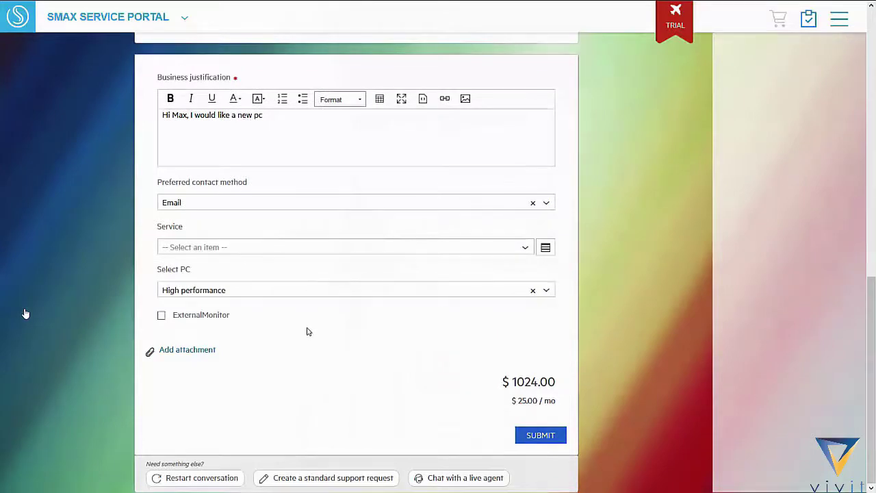
Step: Restart the virtual-agent chat, report the laptop keeps rebooting, and agree to a repair
{"action": "left_click", "coordinate": [181, 477]}
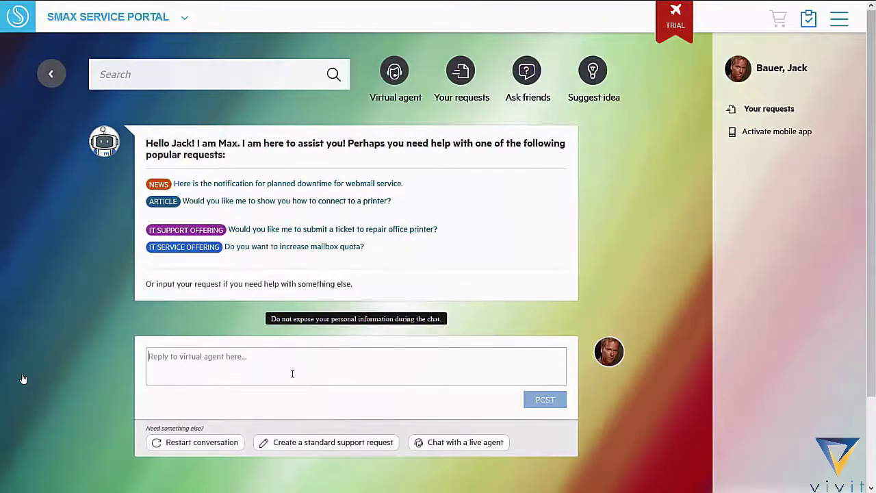
{"action": "type", "text": "My laptop keeps rebooting"}
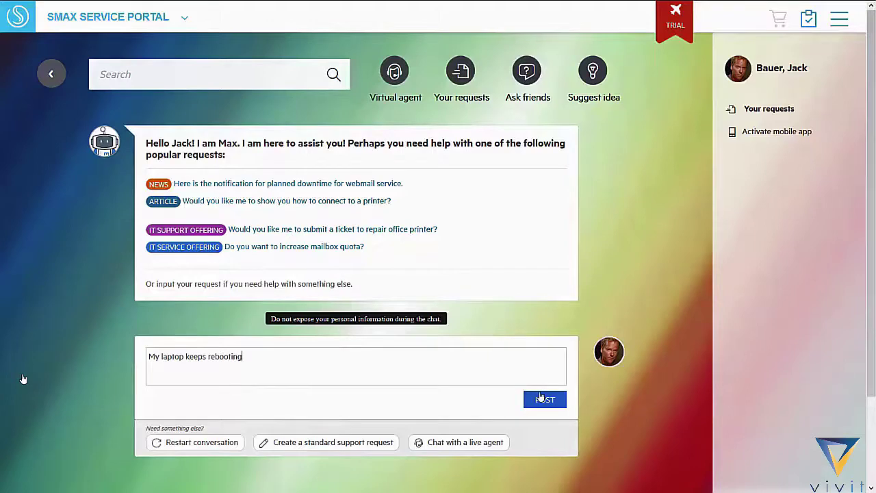
{"action": "left_click", "coordinate": [540, 397]}
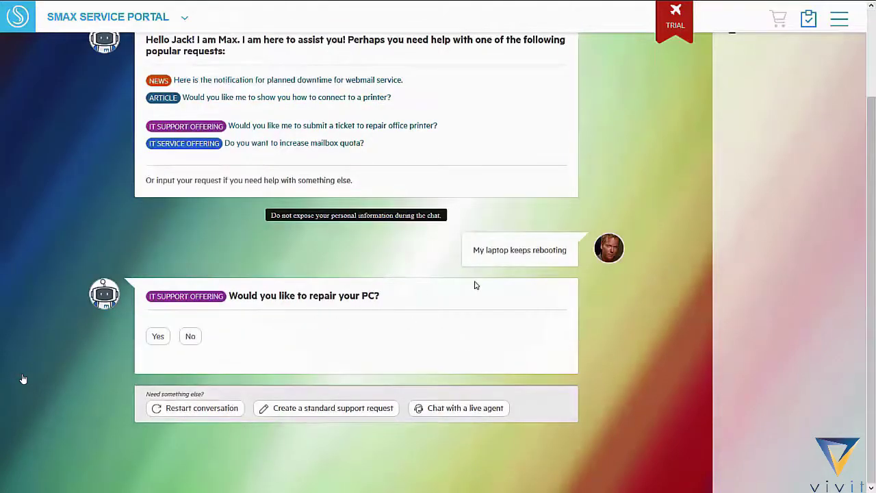
{"action": "left_click", "coordinate": [160, 337]}
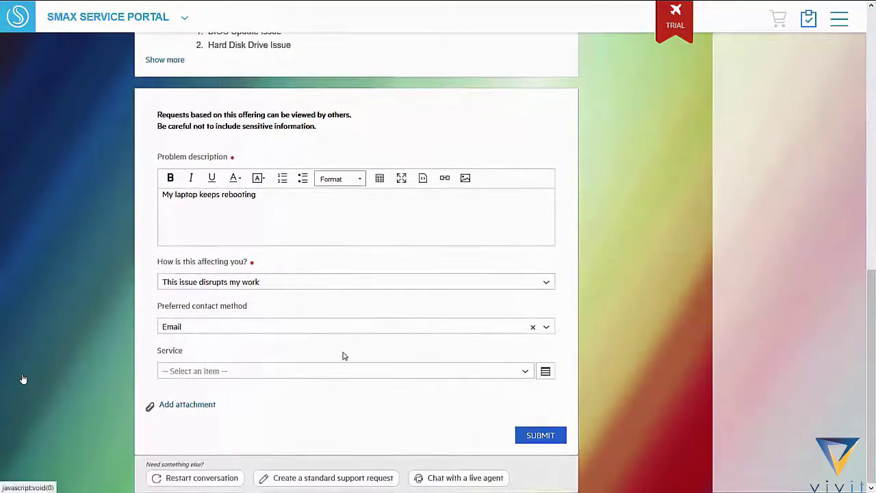
Step: Submit the repair request under the PC Support service and start a fresh virtual-agent chat
{"action": "left_click", "coordinate": [341, 371]}
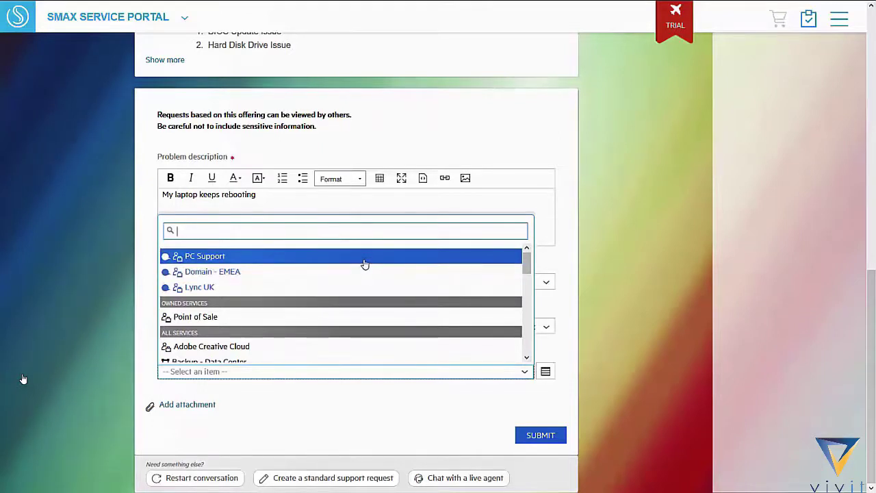
{"action": "left_click", "coordinate": [364, 264]}
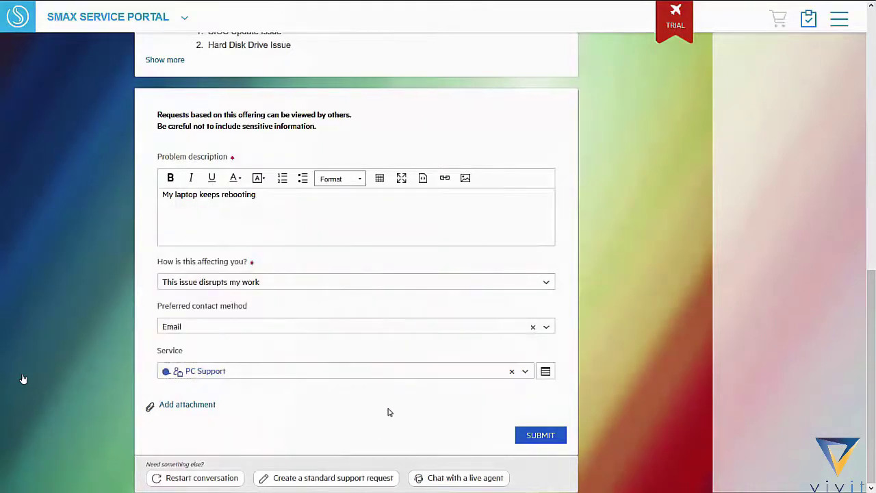
{"action": "left_click", "coordinate": [517, 436]}
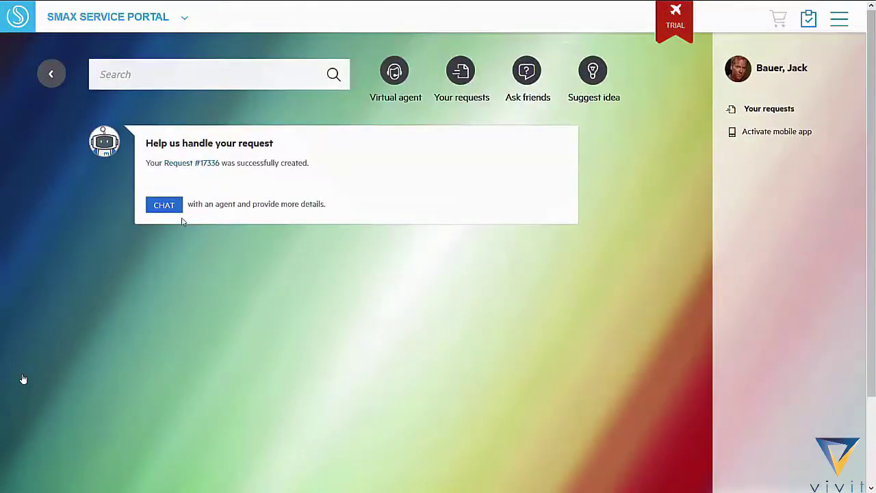
{"action": "left_click", "coordinate": [393, 93]}
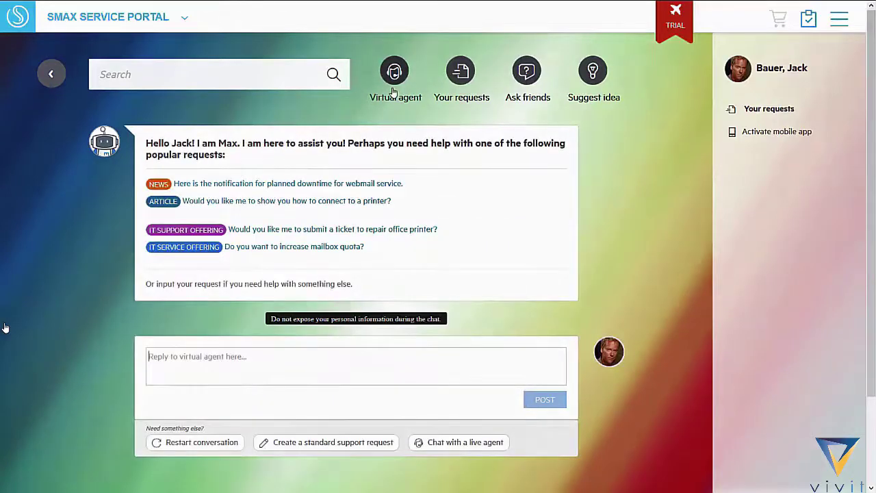
Step: Tell Max you recently moved, agree to update contact info by email, and skip the impact question
{"action": "type", "text": "Hi"}
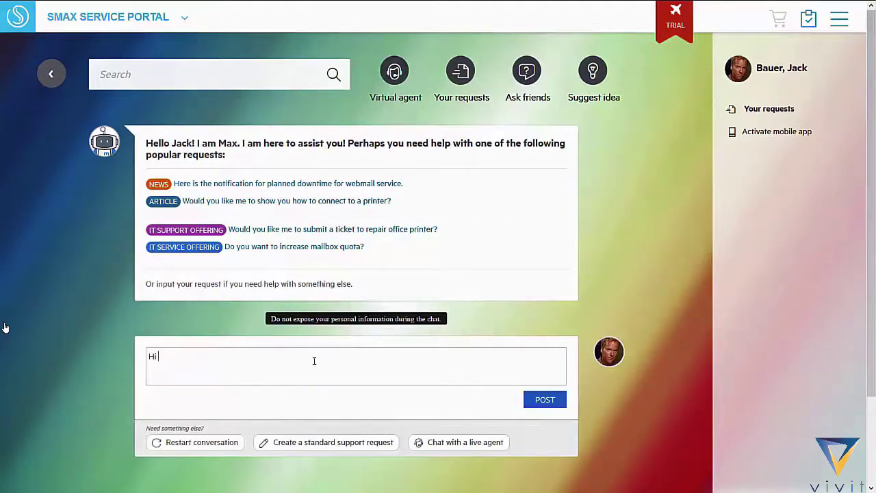
{"action": "type", "text": " max, did you know i recently moved?"}
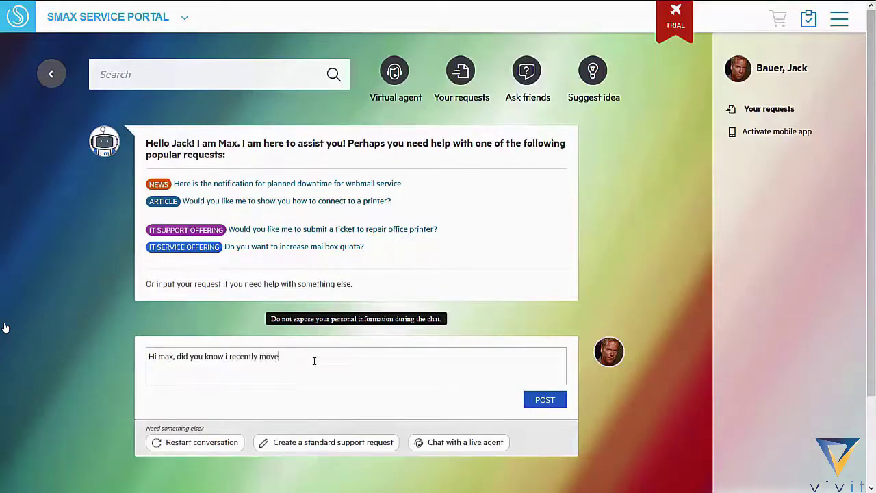
{"action": "left_click", "coordinate": [537, 403]}
{"action": "left_click", "coordinate": [158, 337]}
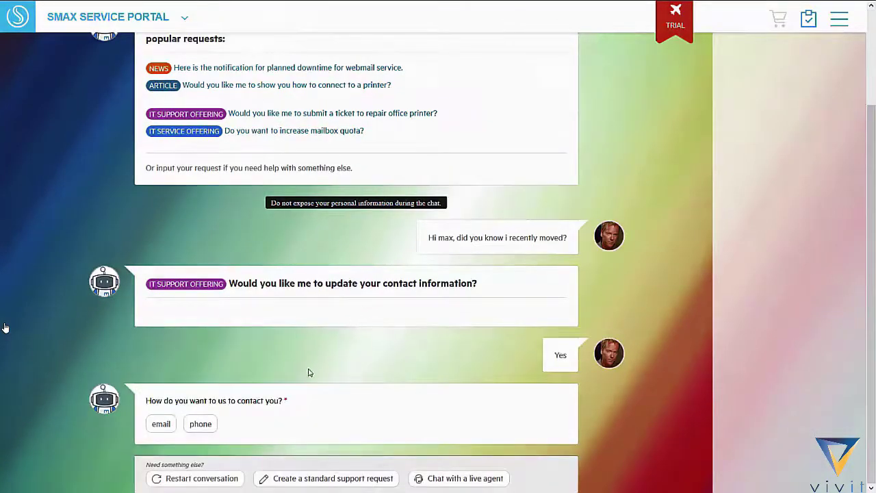
{"action": "left_click", "coordinate": [175, 417]}
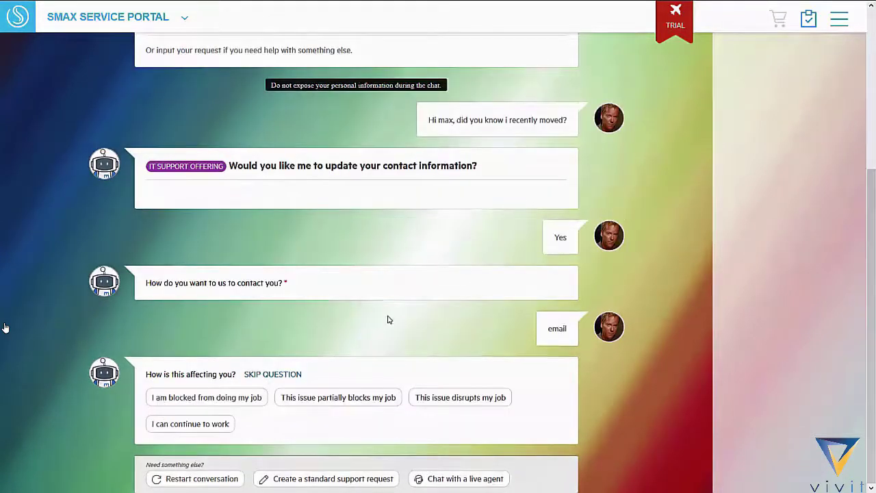
{"action": "left_click", "coordinate": [274, 374]}
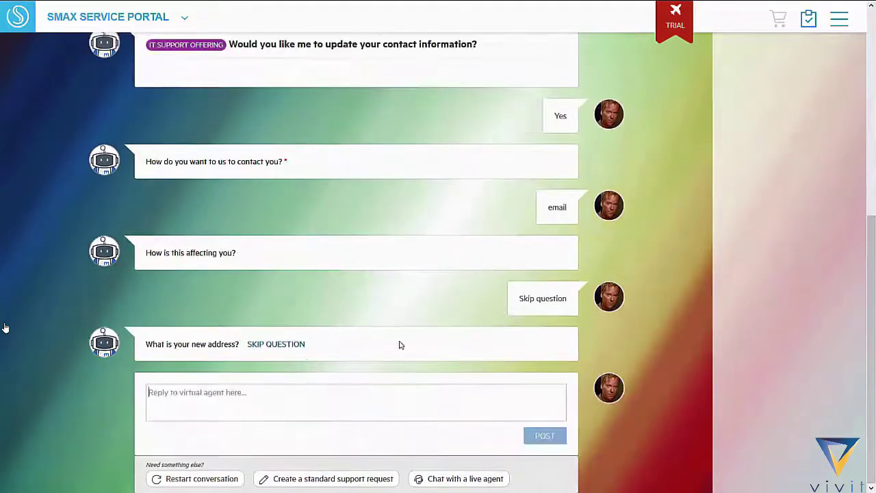
Step: Give the agent the new address and new phone number, then answer 'no' to further changes
{"action": "left_click", "coordinate": [335, 396]}
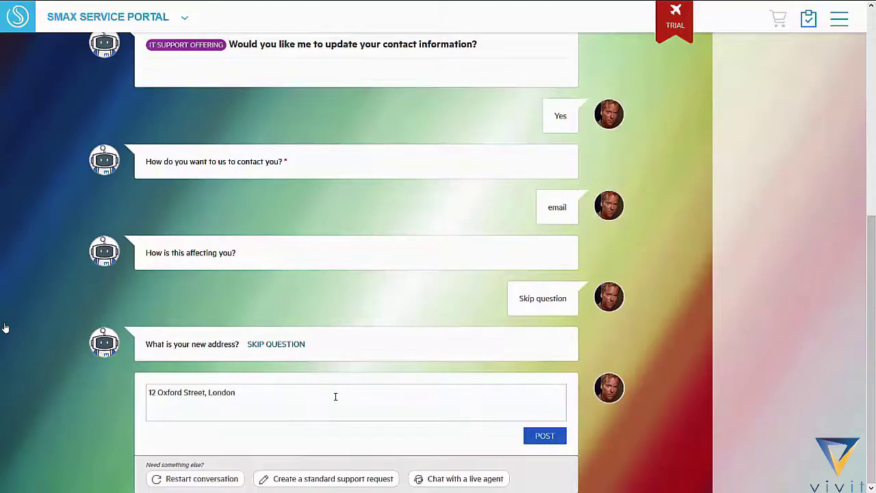
{"action": "left_click", "coordinate": [541, 435]}
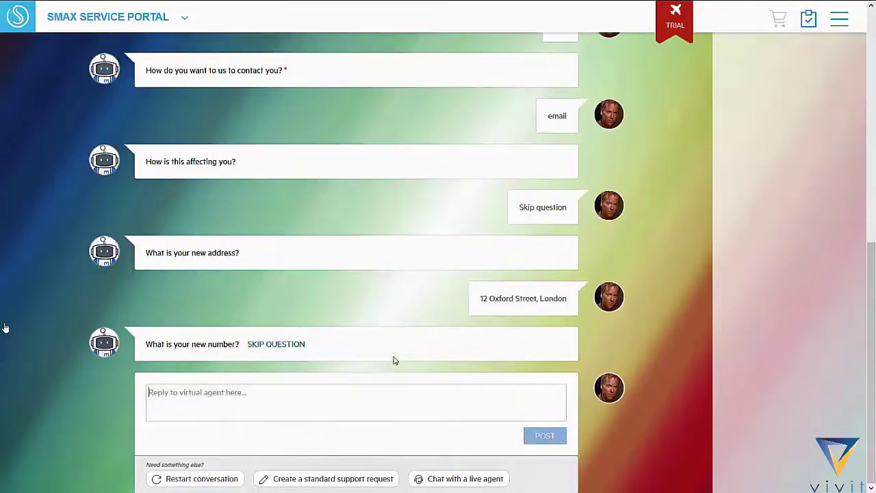
{"action": "left_click", "coordinate": [303, 392]}
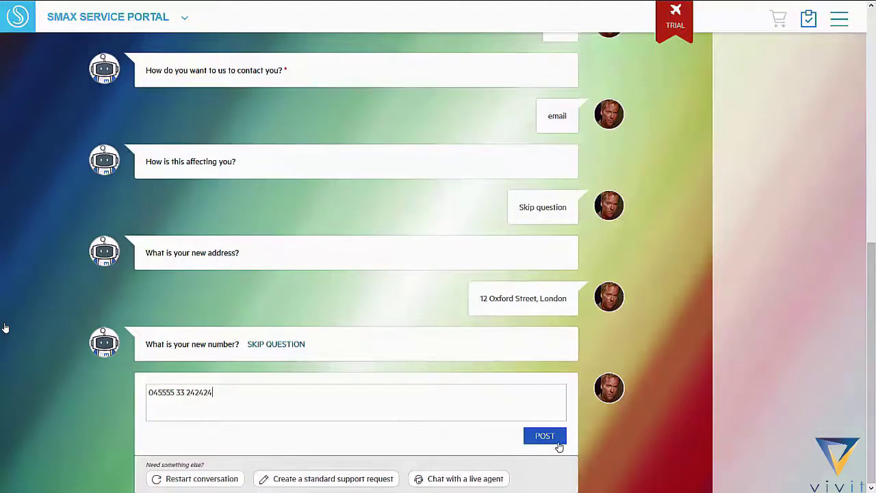
{"action": "left_click", "coordinate": [556, 439]}
{"action": "left_click", "coordinate": [437, 398]}
{"action": "type", "text": "no"}
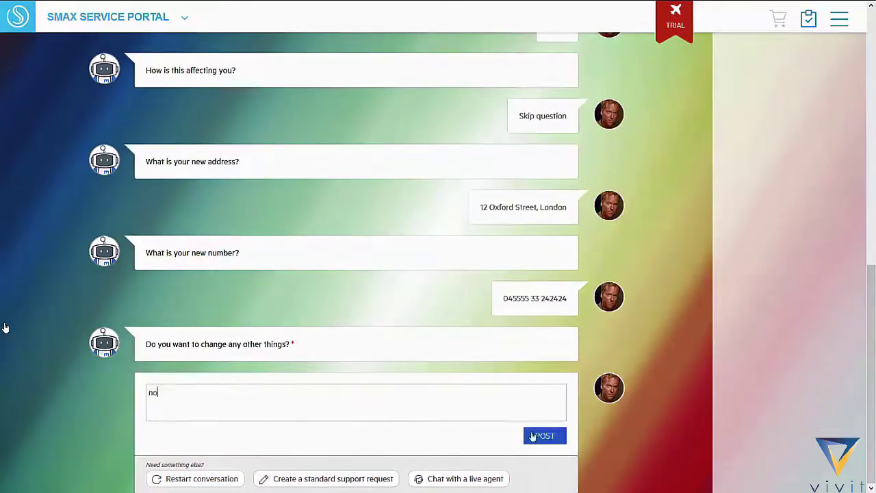
{"action": "left_click", "coordinate": [544, 435]}
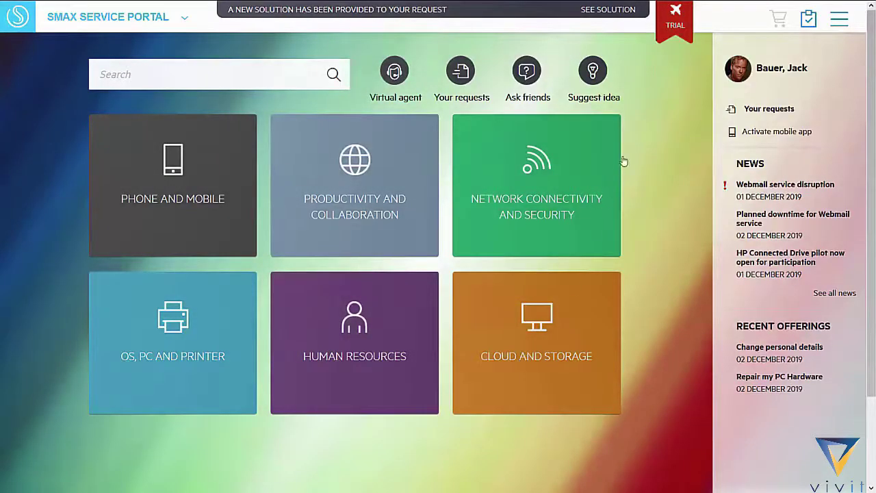
Step: On My Dashboards, expand the Support requests by group chart and collapse it again
{"action": "left_click", "coordinate": [181, 476]}
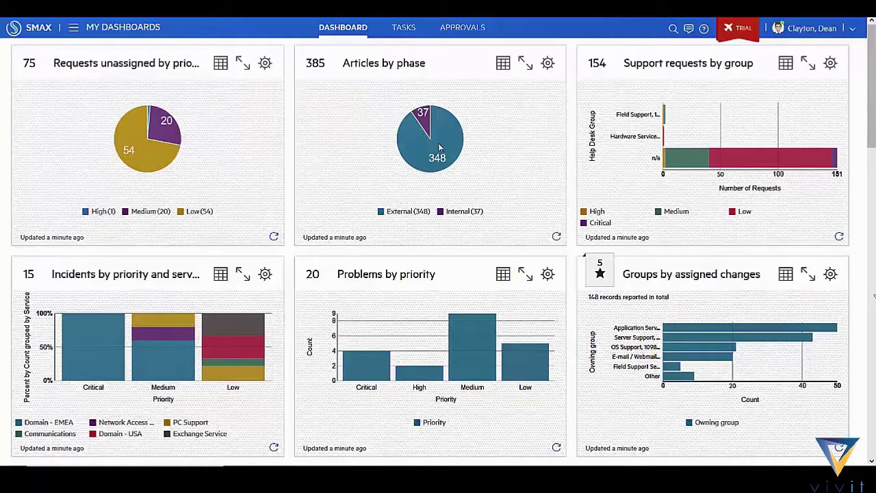
{"action": "mouse_move", "coordinate": [440, 145]}
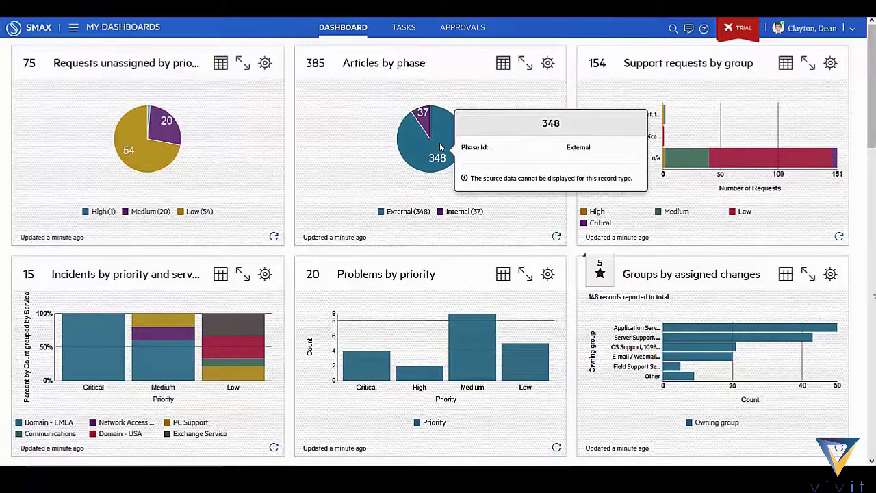
{"action": "left_click", "coordinate": [810, 63]}
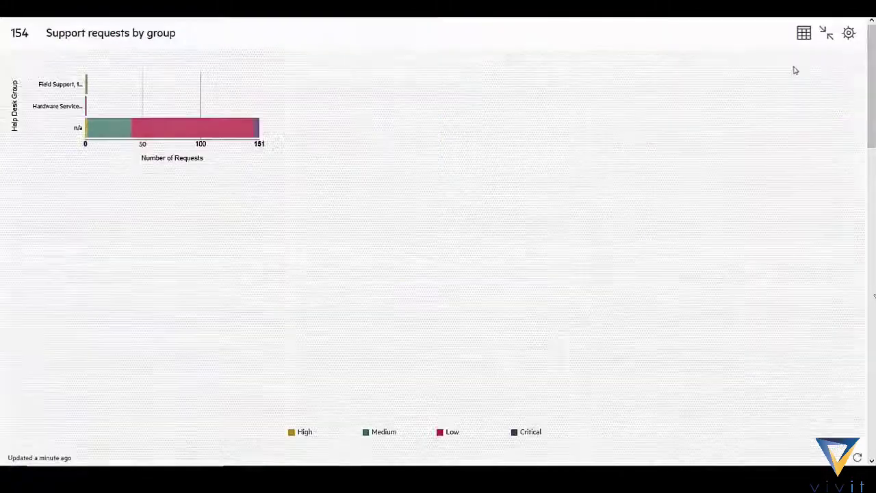
{"action": "mouse_move", "coordinate": [458, 296]}
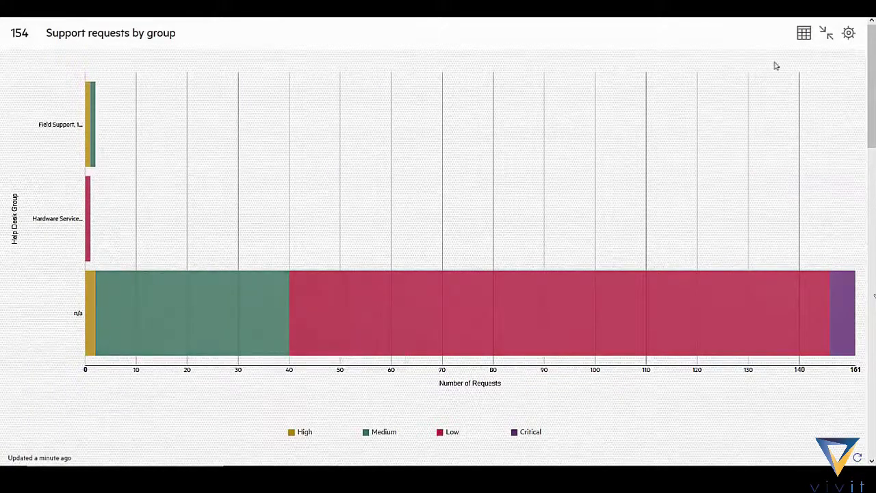
{"action": "left_click", "coordinate": [825, 33]}
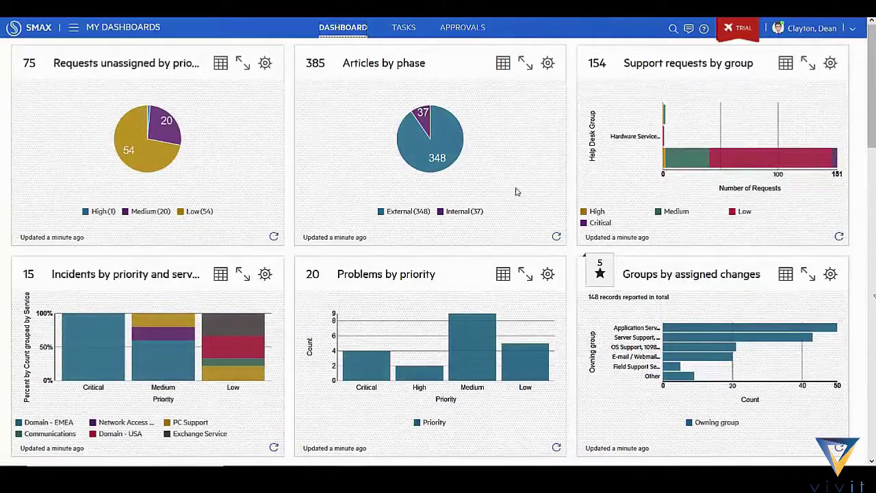
Step: Move Groups by assigned changes to the top-middle slot and set its width to 2 columns
{"action": "left_click_drag", "start_coordinate": [674, 277], "coordinate": [386, 39]}
{"action": "left_click", "coordinate": [547, 62]}
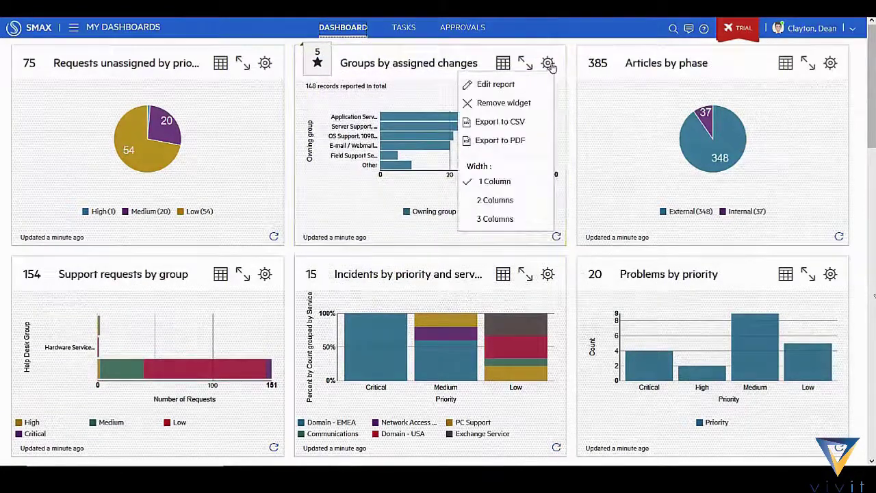
{"action": "left_click", "coordinate": [526, 199]}
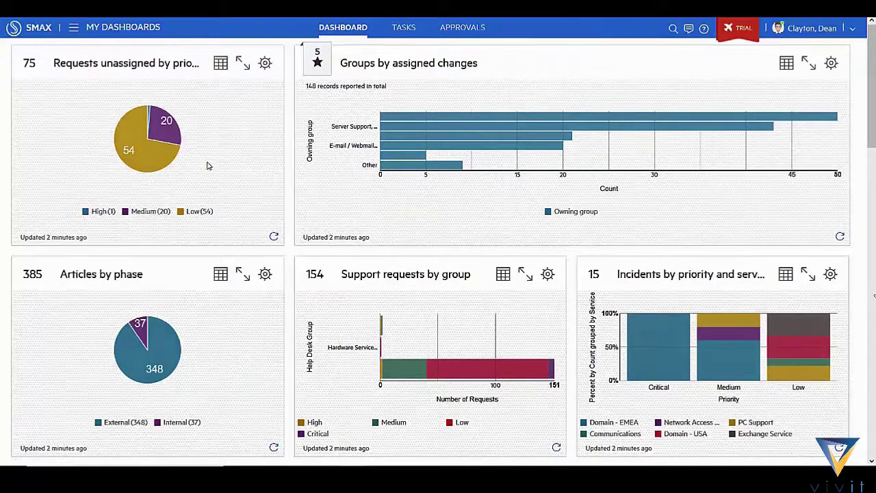
{"action": "left_click", "coordinate": [73, 28]}
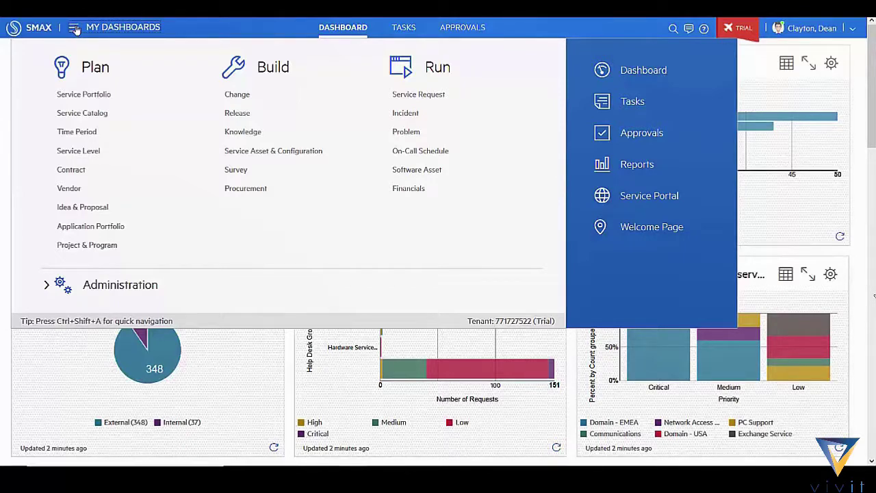
Step: In Knowledge hot topic analytics, drill into CRM and mark records 13203 and 13246 for articles
{"action": "left_click", "coordinate": [258, 136]}
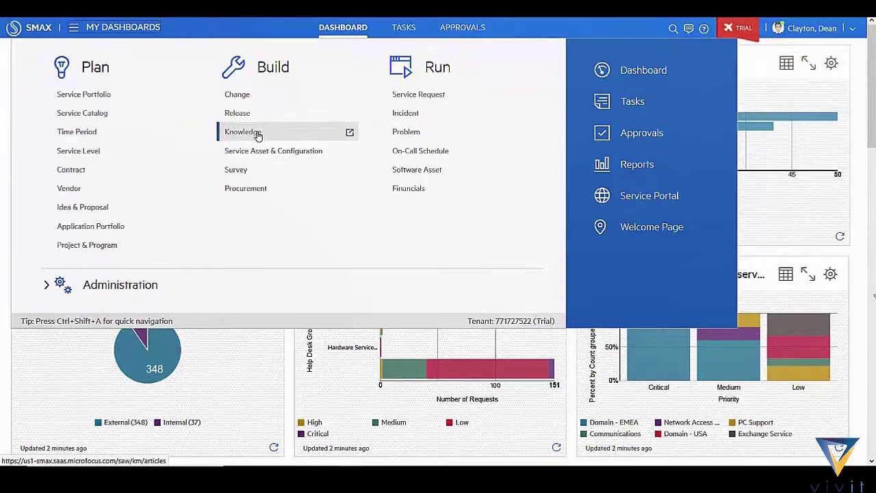
{"action": "left_click", "coordinate": [258, 136]}
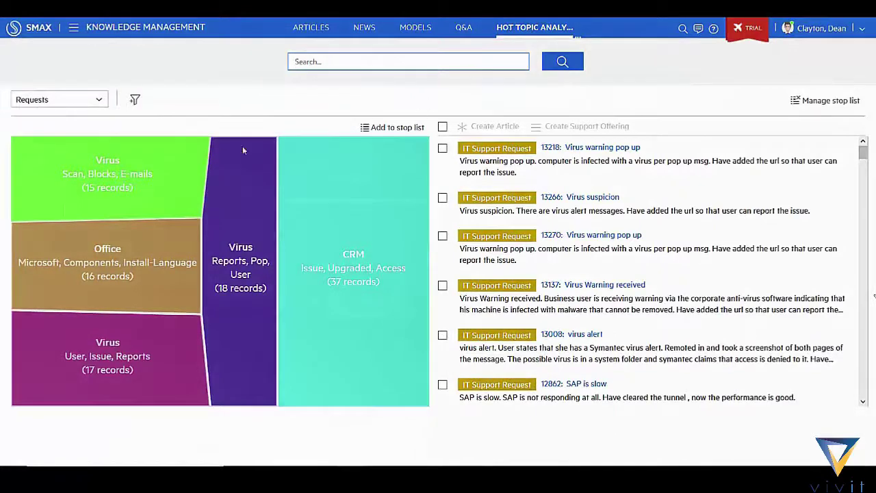
{"action": "left_click", "coordinate": [338, 276]}
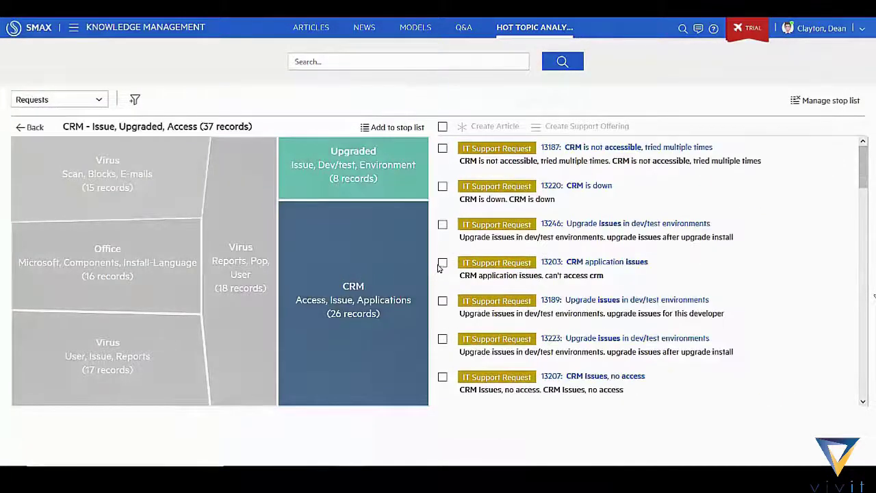
{"action": "left_click", "coordinate": [442, 262]}
{"action": "left_click", "coordinate": [442, 224]}
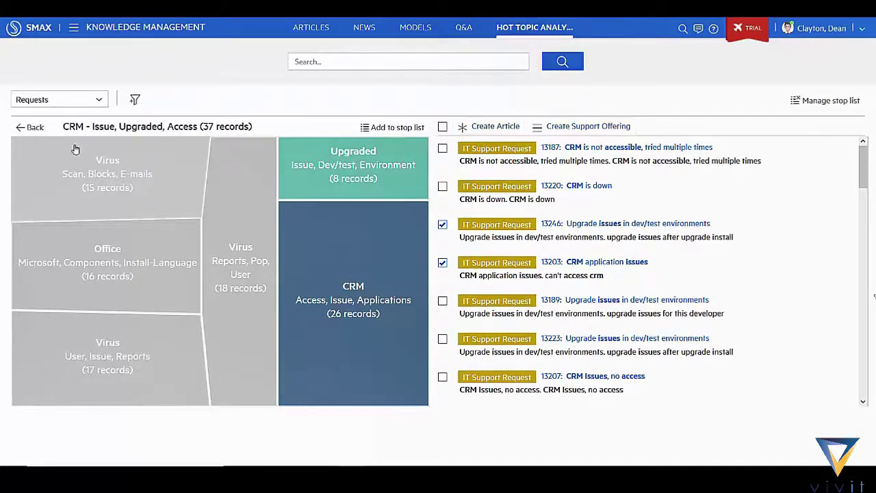
Step: Return to all topics, switch the source to User searches, and drill into the Password topic
{"action": "left_click", "coordinate": [29, 129]}
{"action": "left_click", "coordinate": [100, 100]}
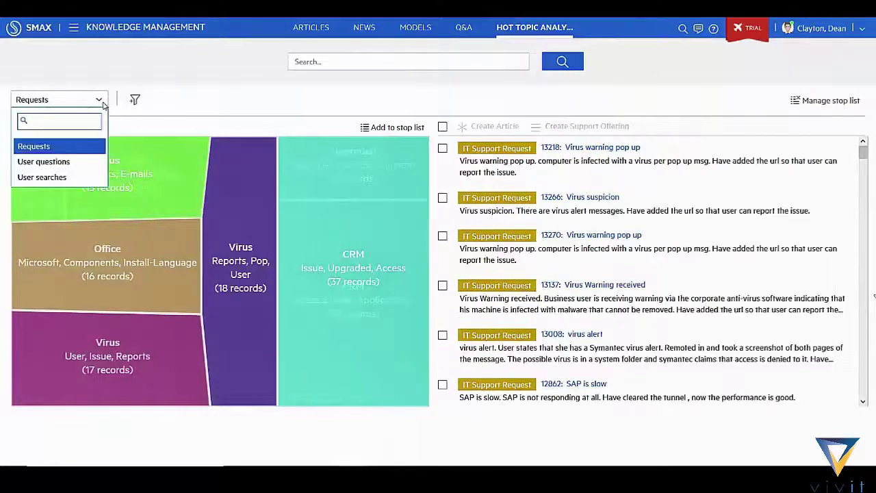
{"action": "left_click", "coordinate": [82, 180]}
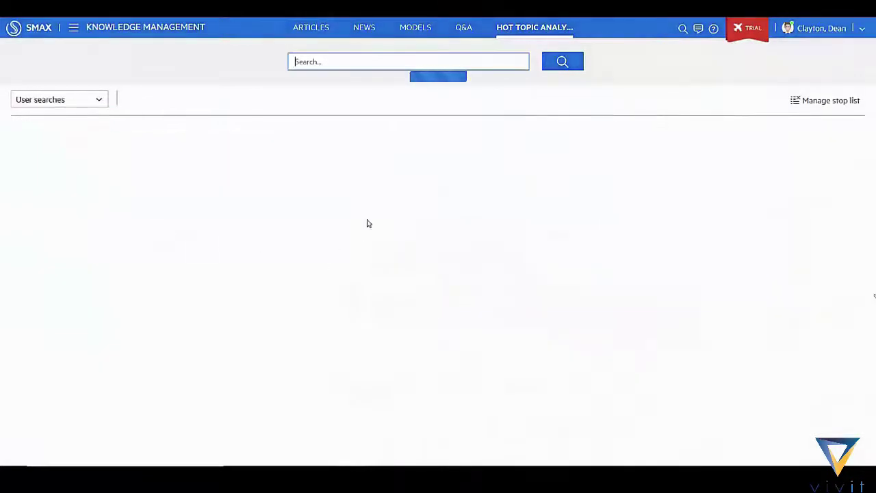
{"action": "left_click", "coordinate": [262, 278]}
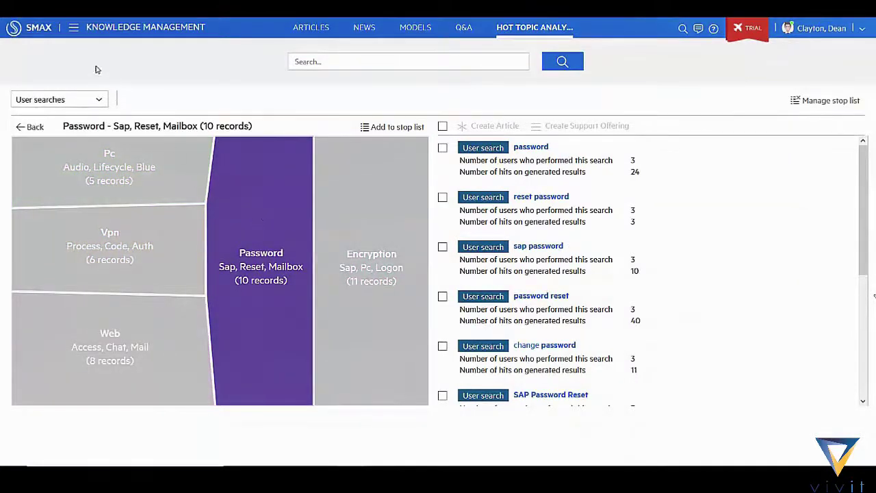
Step: In the Change calendar, drag change 12734 from Sunday to Wednesday, then cancel the reschedule
{"action": "left_click", "coordinate": [73, 28]}
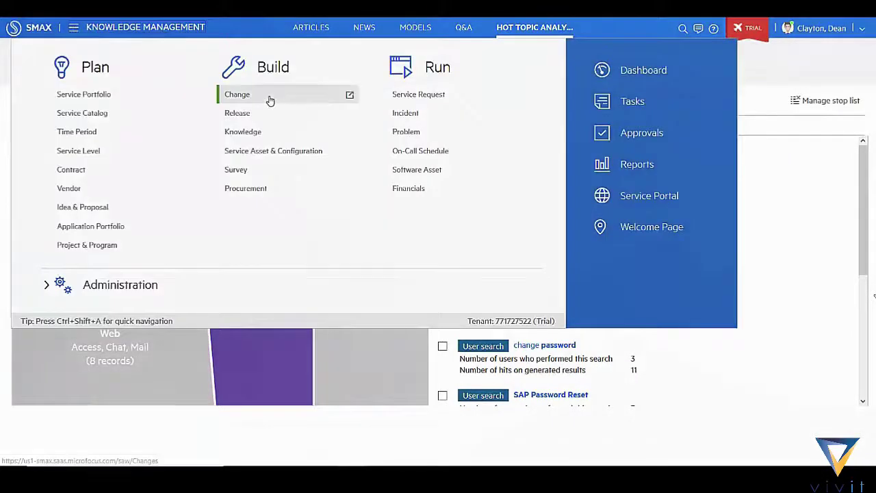
{"action": "left_click", "coordinate": [270, 100]}
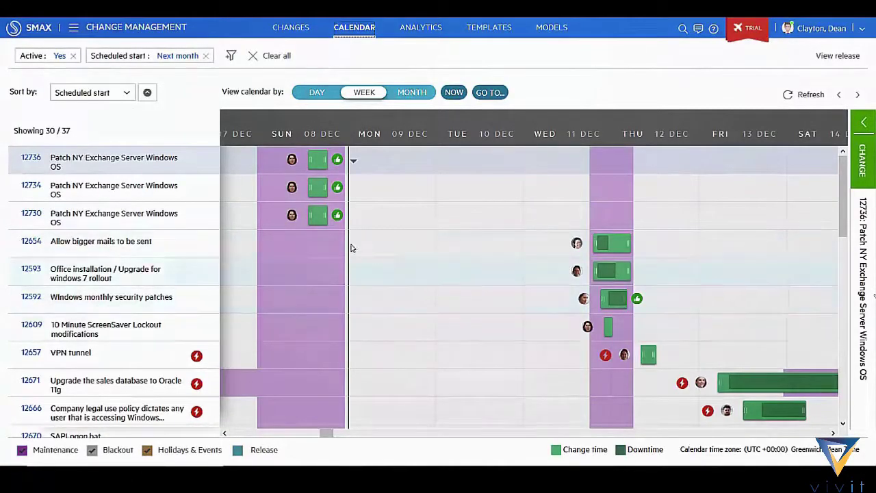
{"action": "mouse_move", "coordinate": [320, 186]}
{"action": "left_click_drag", "start_coordinate": [320, 186], "coordinate": [571, 186]}
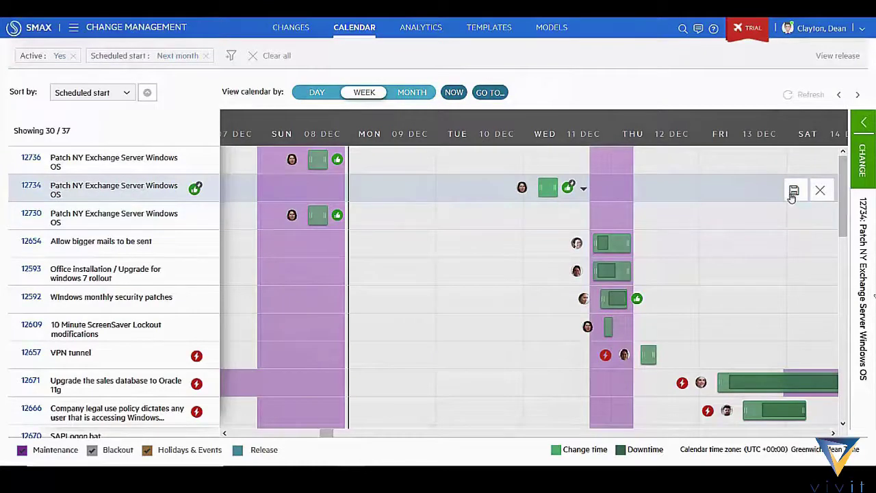
{"action": "left_click", "coordinate": [820, 190]}
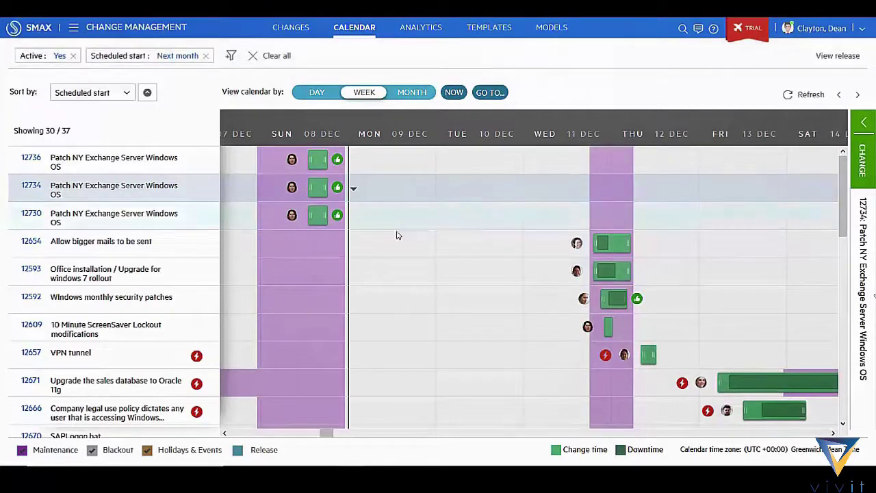
Step: Move VPN tunnel change 12657 into the next available maintenance window on Dec 14 and save
{"action": "left_click", "coordinate": [197, 356]}
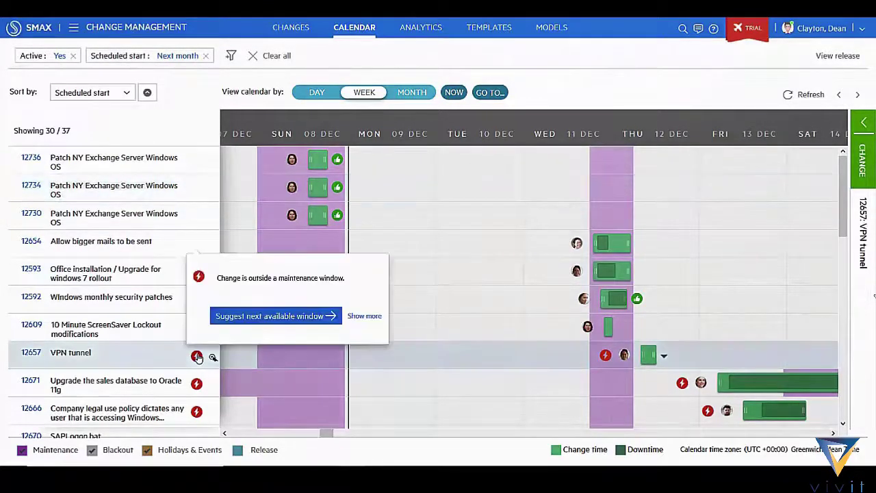
{"action": "left_click", "coordinate": [284, 315]}
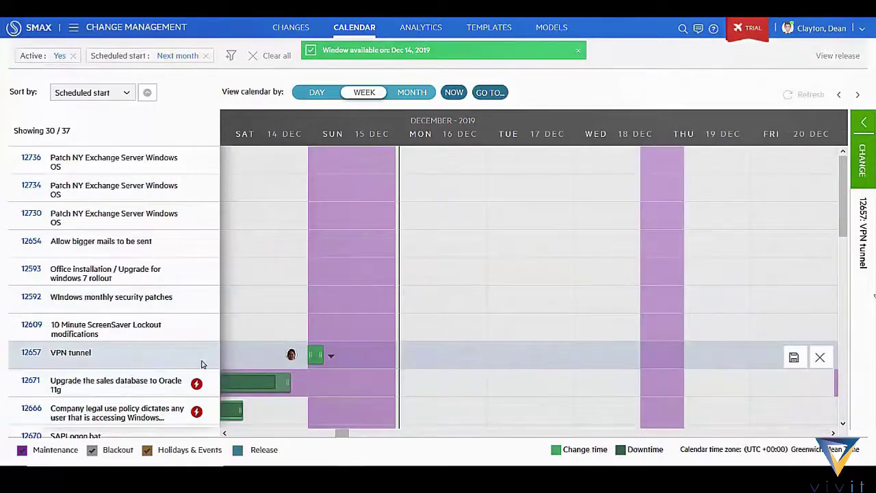
{"action": "left_click", "coordinate": [793, 356]}
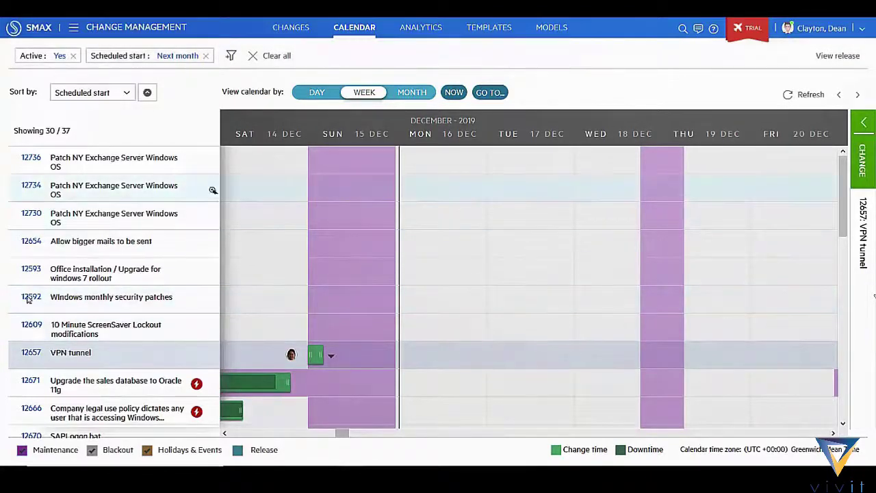
Step: Open change 12671 and review its success analysis, risk statistics and similar past changes panel
{"action": "left_click", "coordinate": [72, 378]}
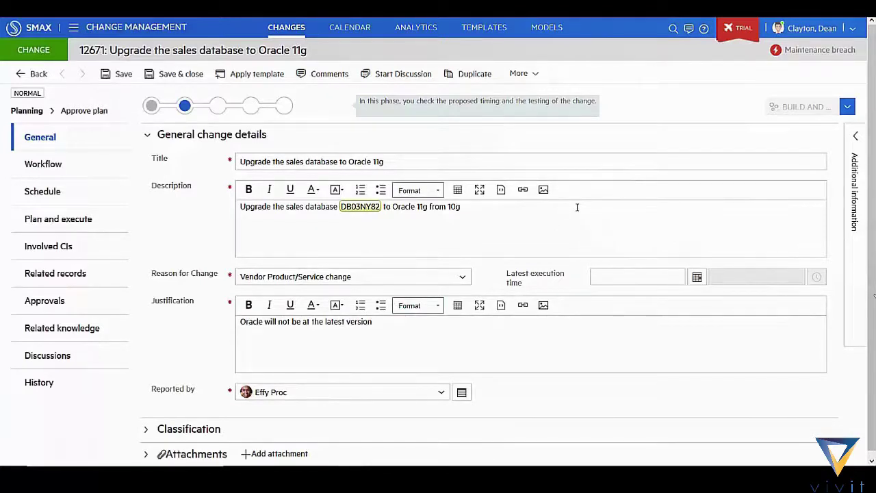
{"action": "mouse_move", "coordinate": [356, 211]}
{"action": "left_click", "coordinate": [854, 141]}
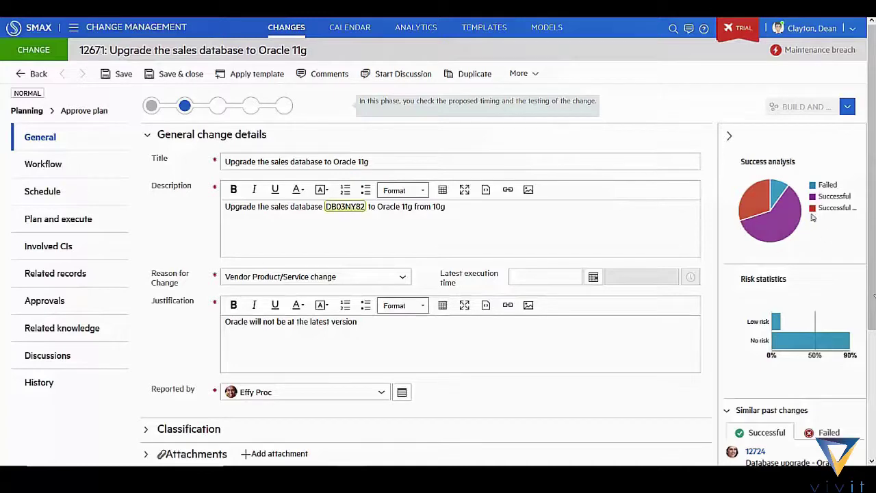
{"action": "mouse_move", "coordinate": [800, 221]}
{"action": "scroll", "coordinate": [820, 267], "scroll_direction": "down", "scroll_amount": 3}
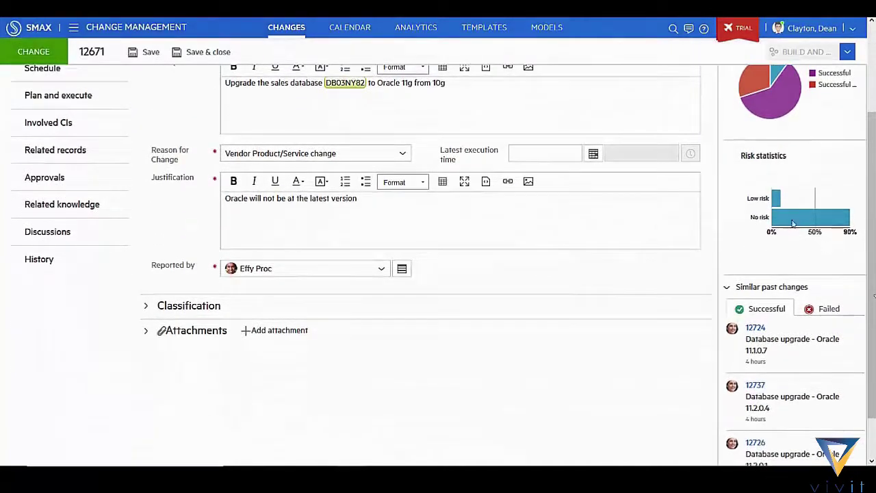
{"action": "scroll", "coordinate": [763, 254], "scroll_direction": "down", "scroll_amount": 1}
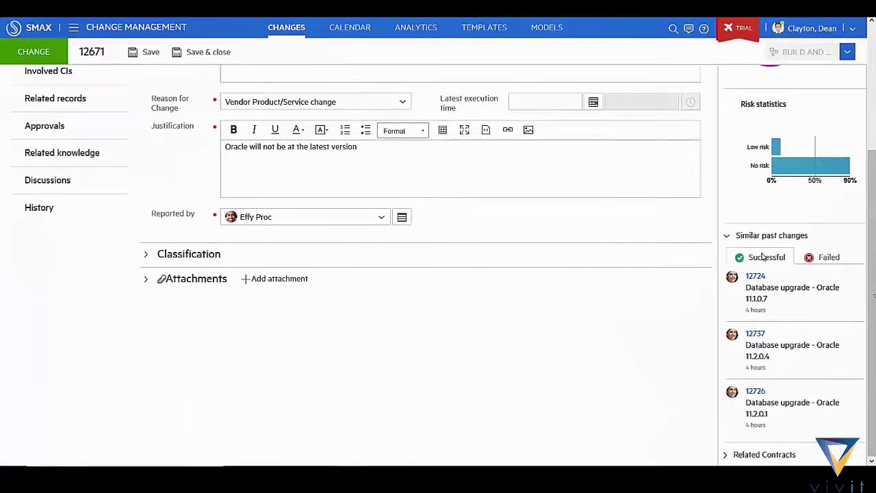
{"action": "scroll", "coordinate": [763, 254], "scroll_direction": "up", "scroll_amount": 2}
{"action": "mouse_move", "coordinate": [776, 401]}
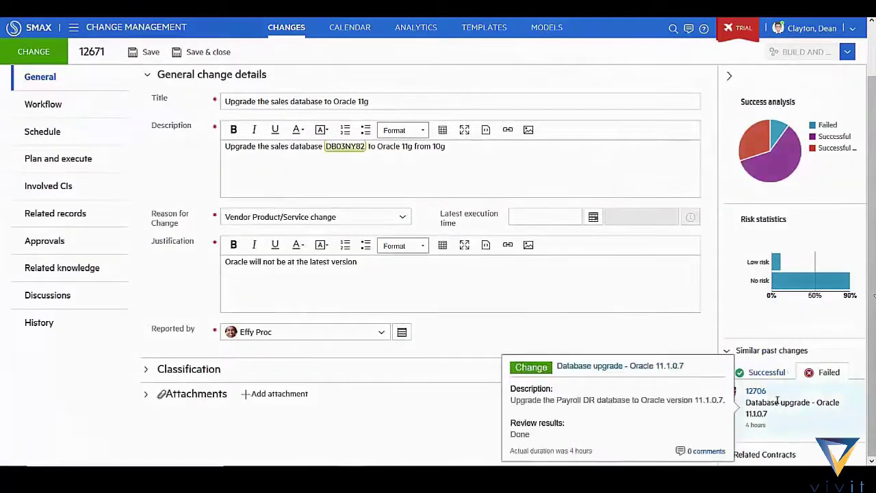
{"action": "scroll", "coordinate": [668, 377], "scroll_direction": "down", "scroll_amount": 1}
{"action": "scroll", "coordinate": [477, 119], "scroll_direction": "up", "scroll_amount": 3}
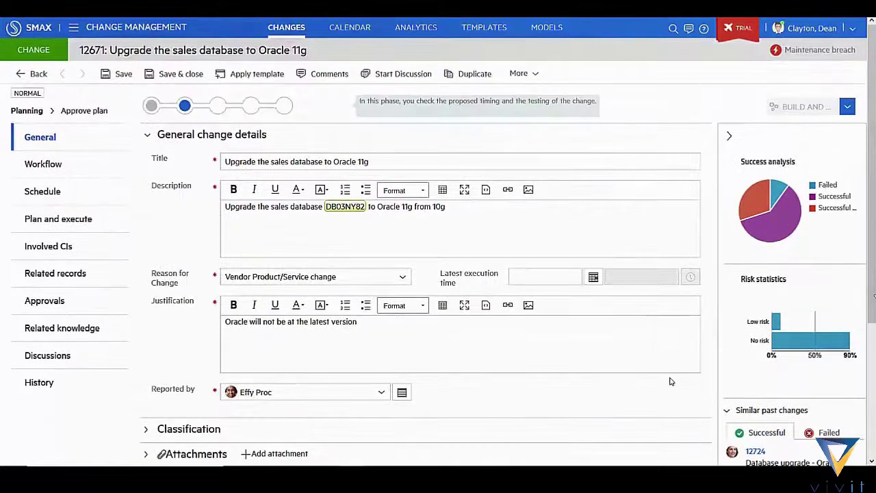
Step: In change analytics, focus on Point of Sale and back, then view and close the Success rate trend
{"action": "left_click", "coordinate": [419, 27]}
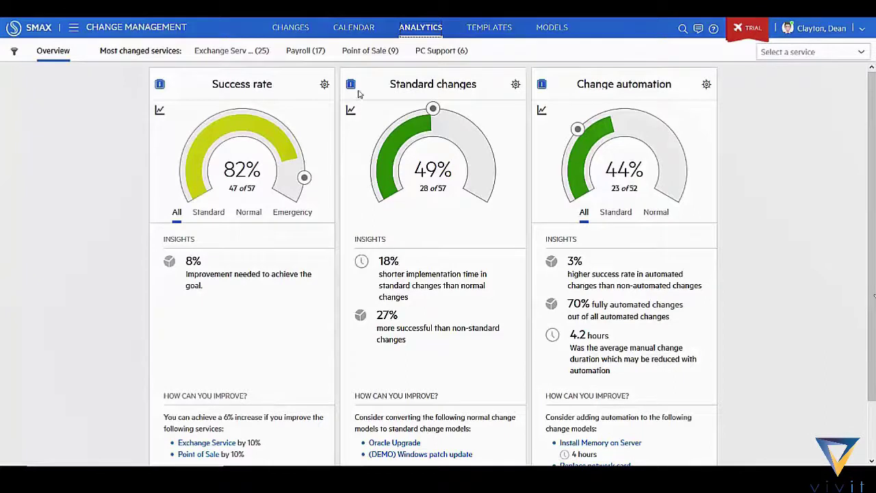
{"action": "left_click", "coordinate": [368, 53]}
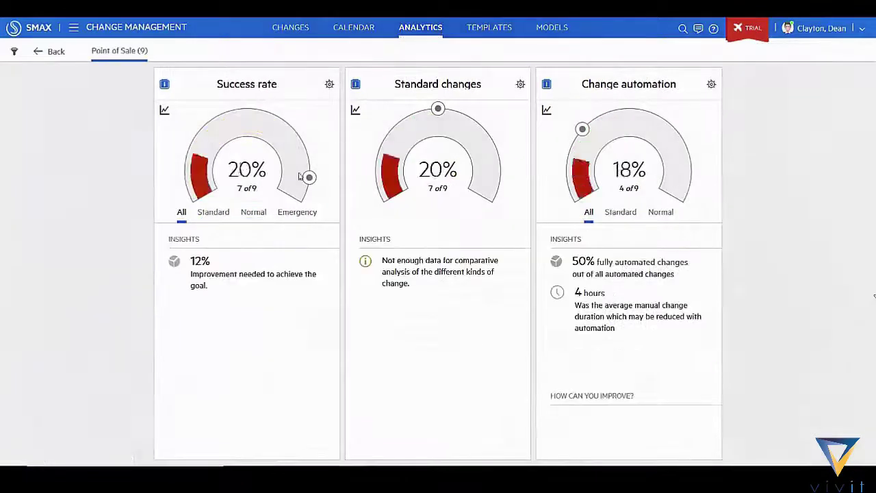
{"action": "left_click", "coordinate": [53, 55]}
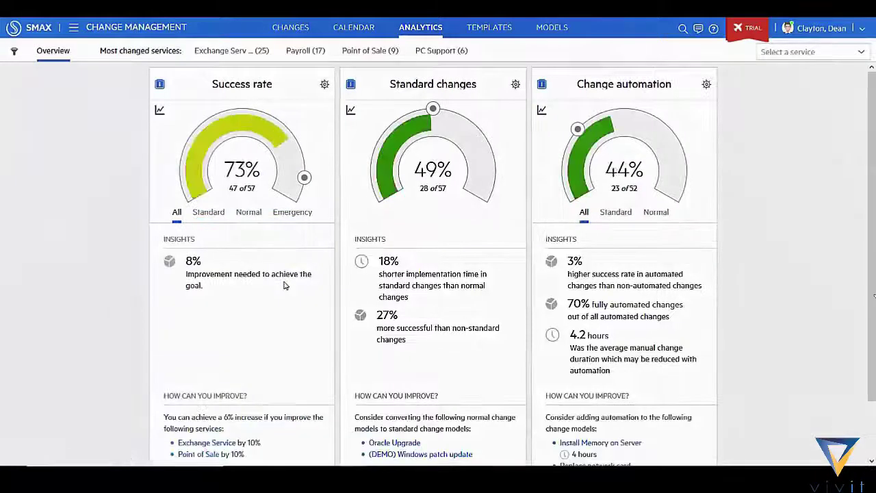
{"action": "left_click", "coordinate": [159, 112]}
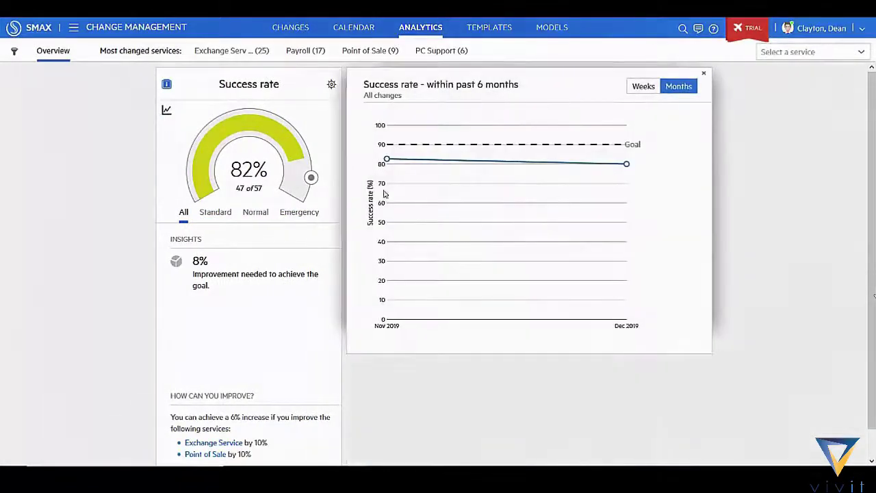
{"action": "left_click", "coordinate": [704, 73]}
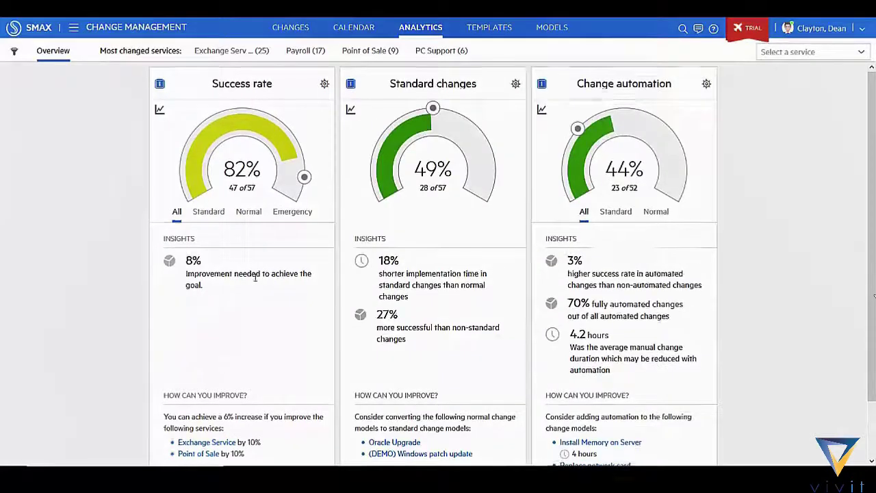
Step: Show the suggested action points comparing unsuccessful with successful changes
{"action": "scroll", "coordinate": [226, 383], "scroll_direction": "down", "scroll_amount": 1}
{"action": "left_click", "coordinate": [221, 409]}
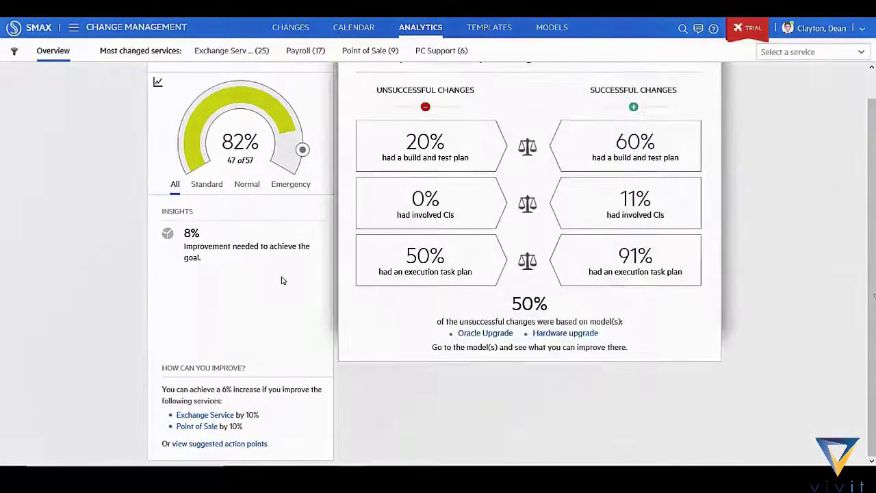
{"action": "scroll", "coordinate": [385, 301], "scroll_direction": "up", "scroll_amount": 1}
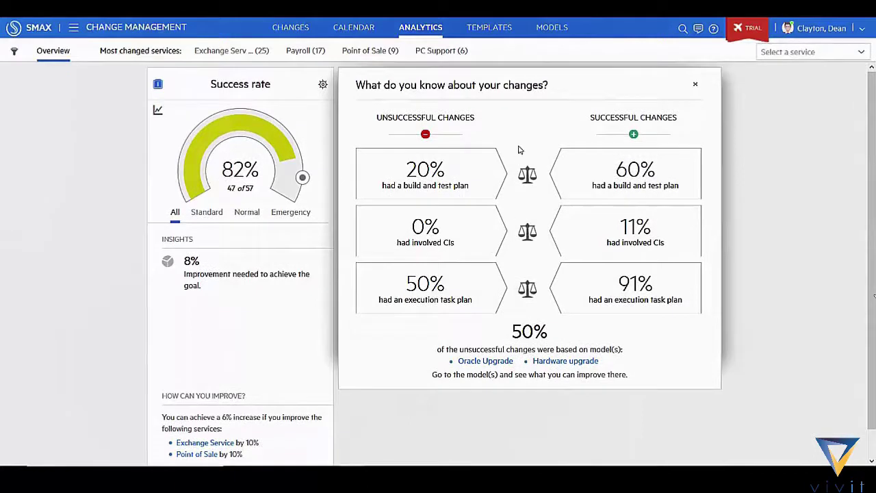